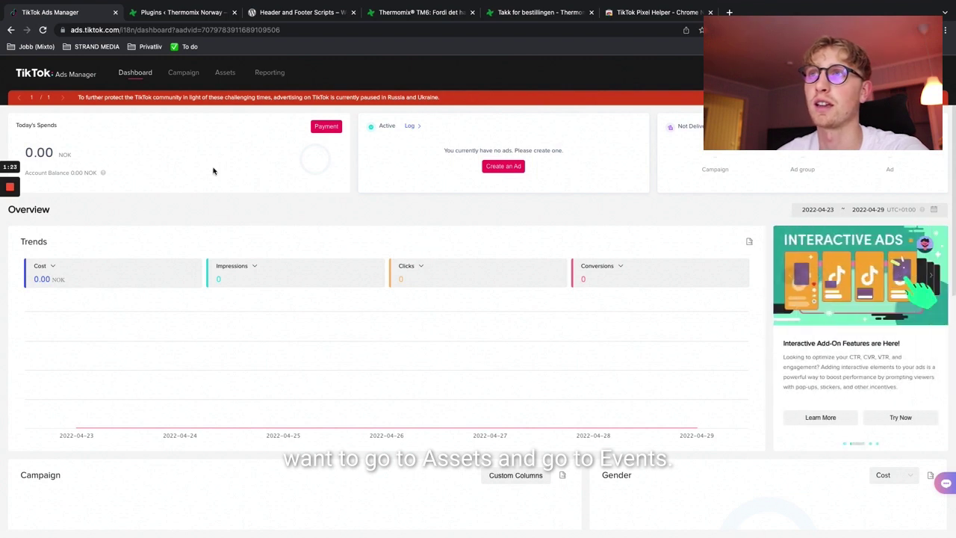
- Open the Web Events management page in Events Manager and accept all cookies
mouse_move(223, 82)
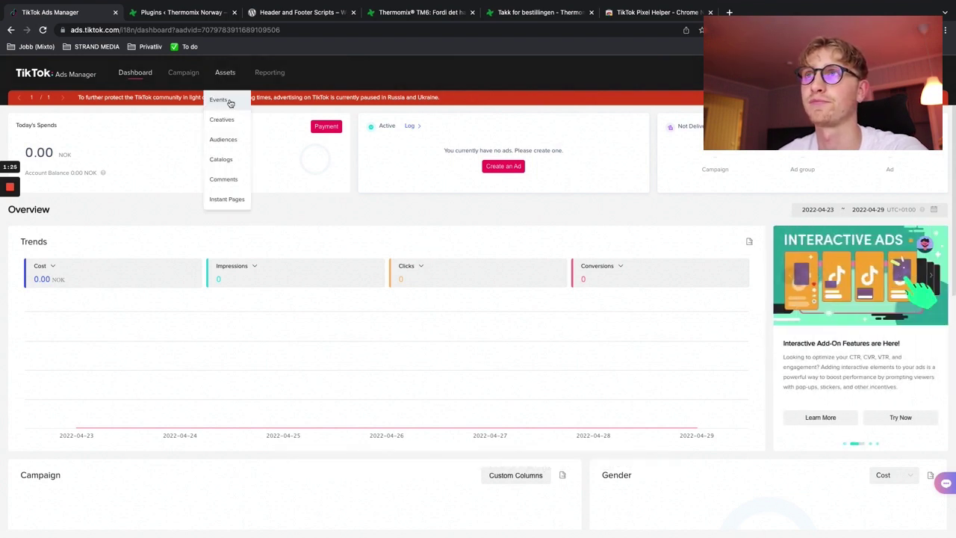
left_click(220, 101)
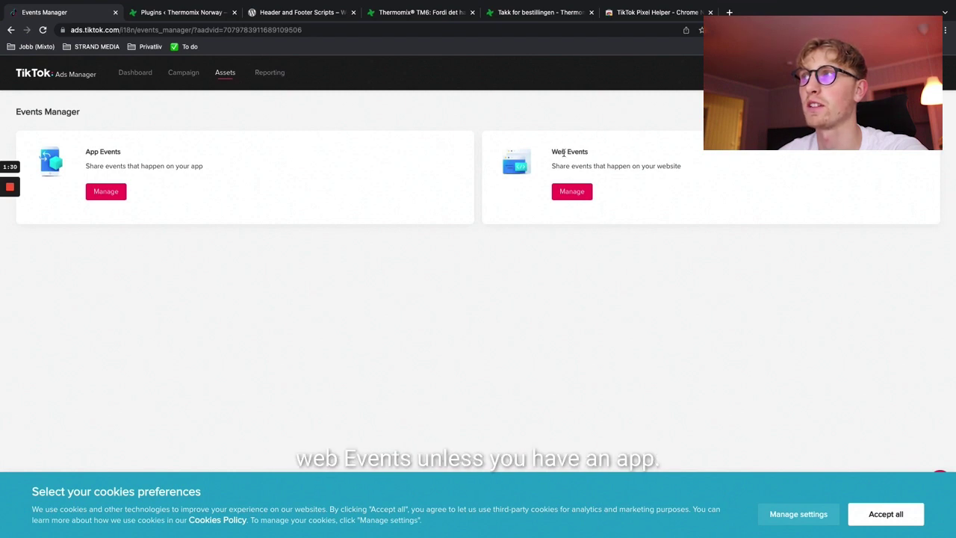
left_click_drag(553, 151, 596, 153)
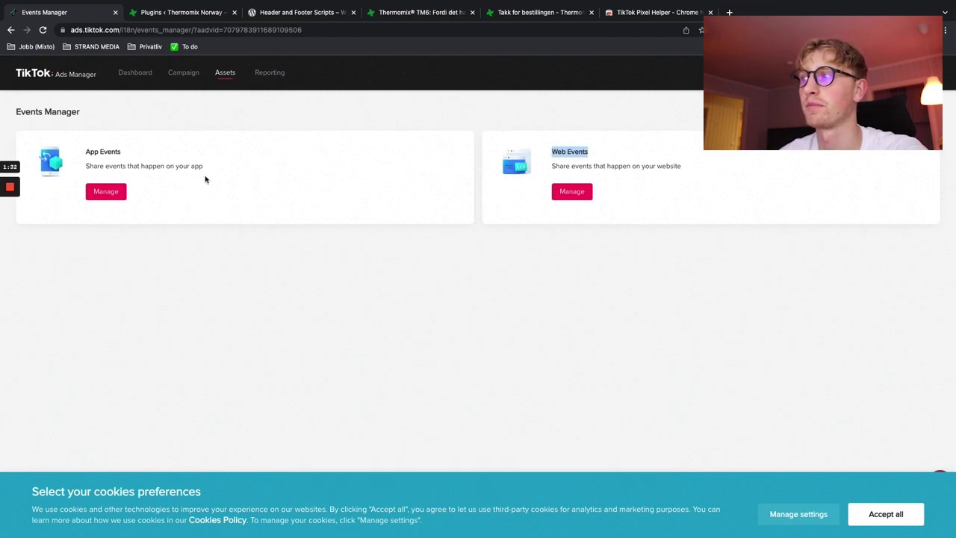
left_click(572, 193)
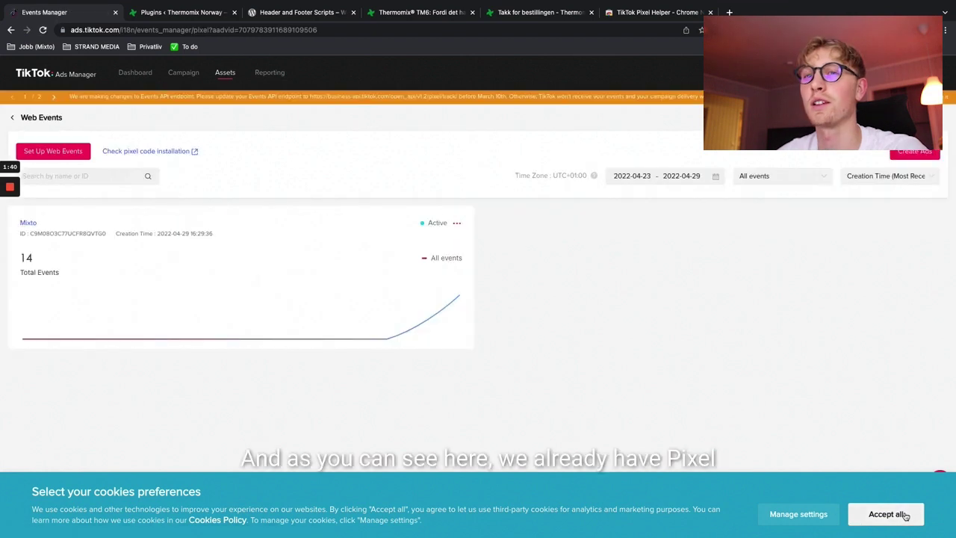
left_click(904, 515)
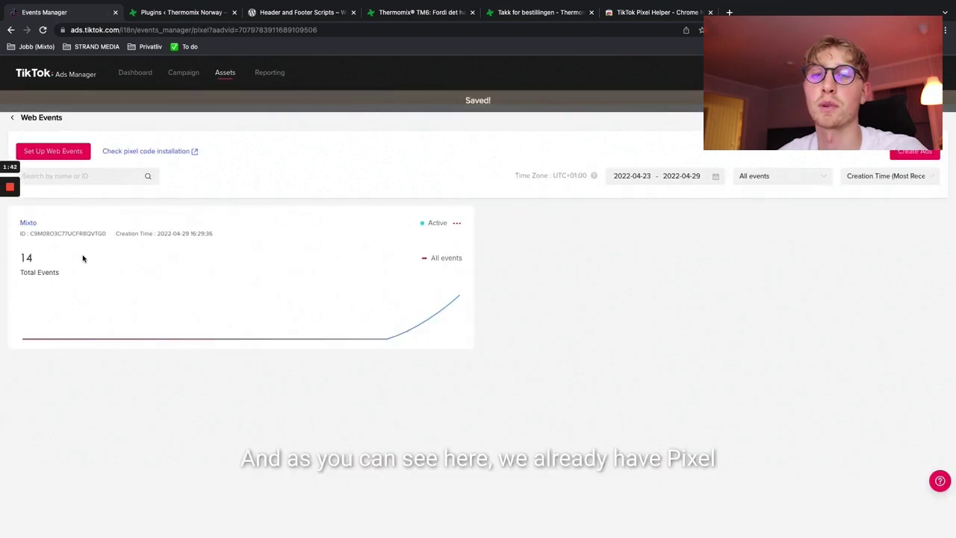
- Start a web events setup using TikTok Pixel as the connection method and name the pixel "Mixto (2)"
left_click(63, 153)
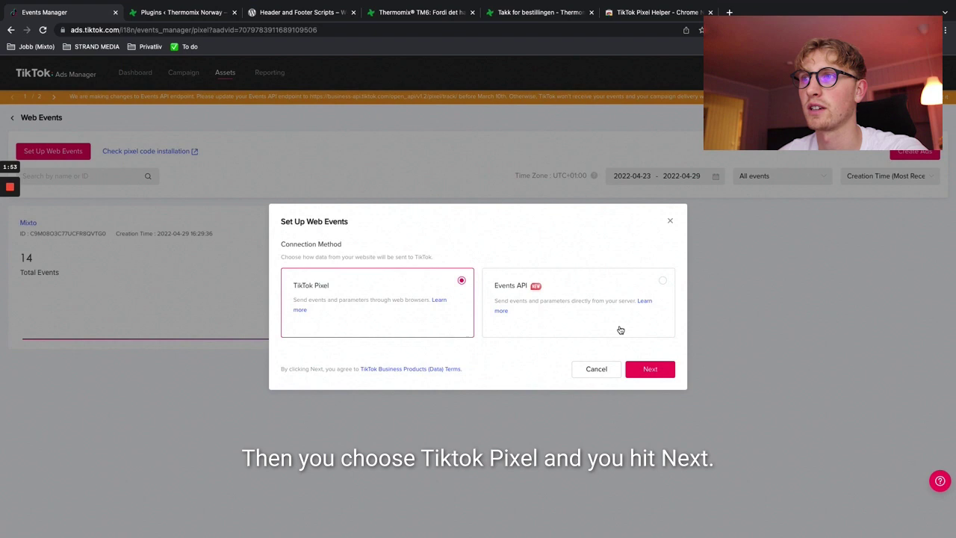
left_click(647, 369)
left_click(334, 242)
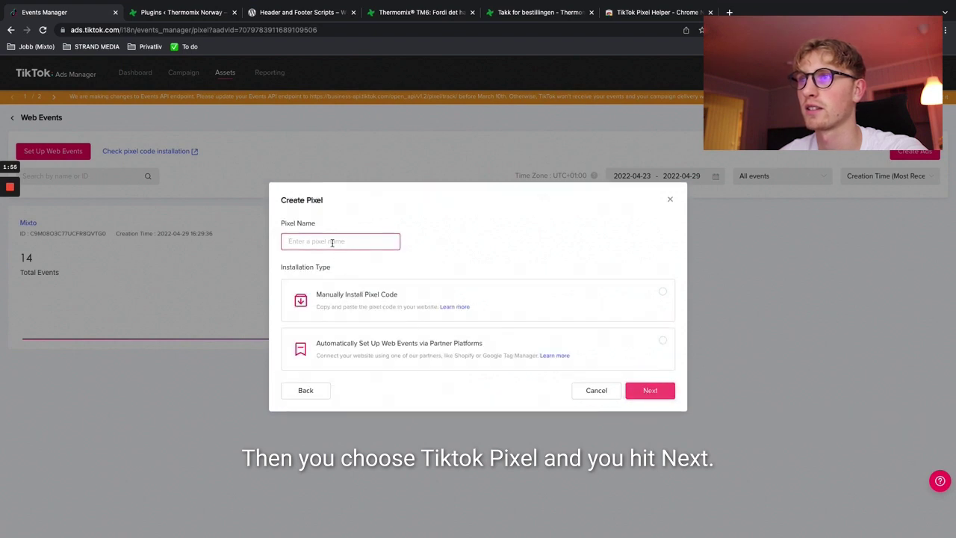
type("Mixt")
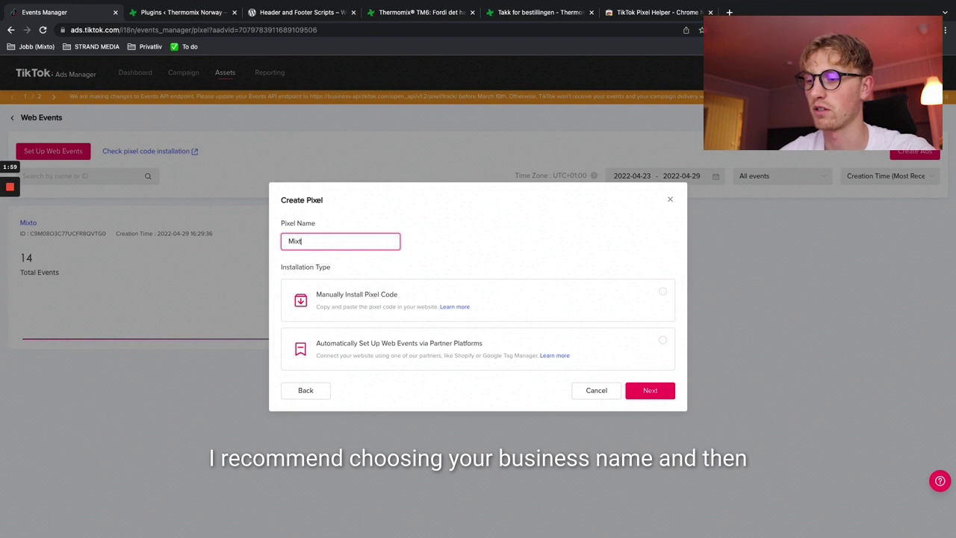
type("o (2)")
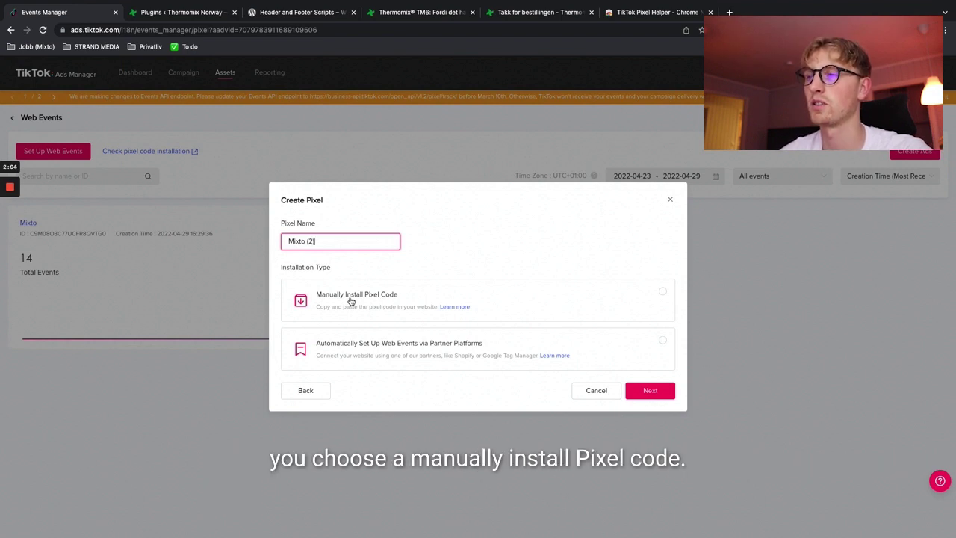
- Choose manual pixel code installation with Standard Mode for event setup, and create the pixel
left_click(341, 300)
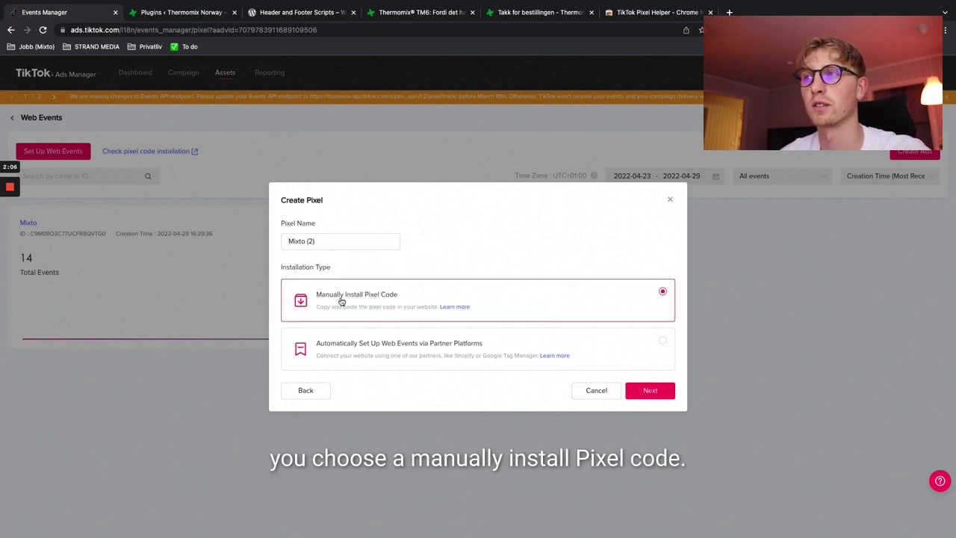
left_click(662, 395)
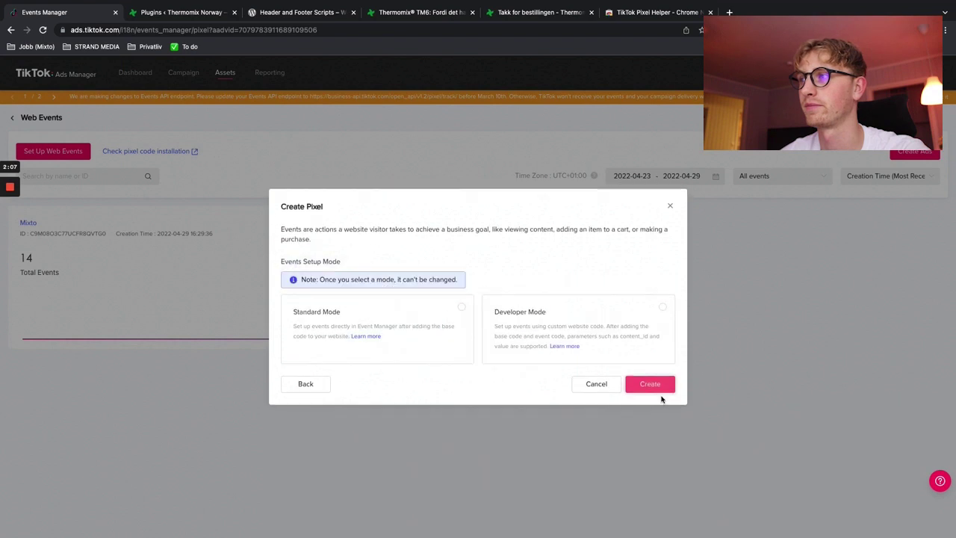
left_click(415, 321)
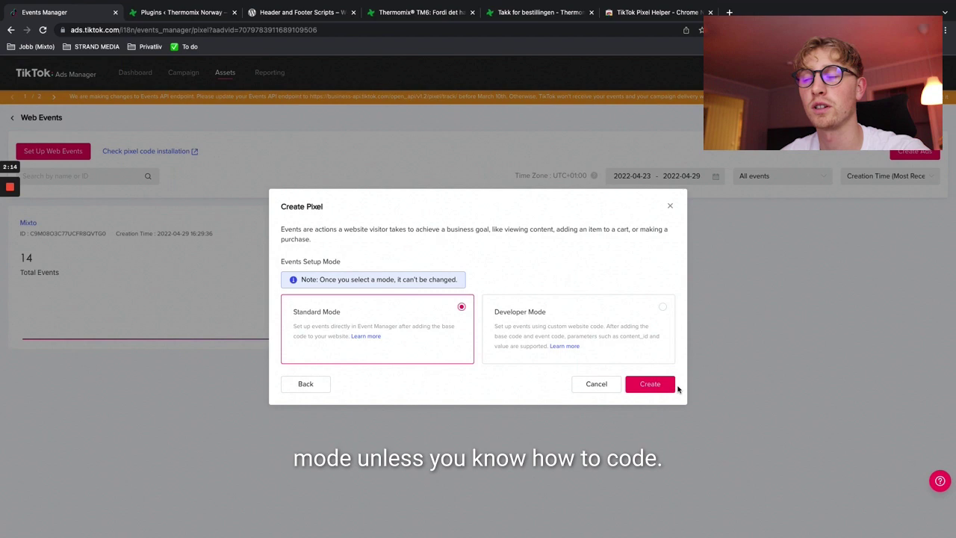
left_click(649, 383)
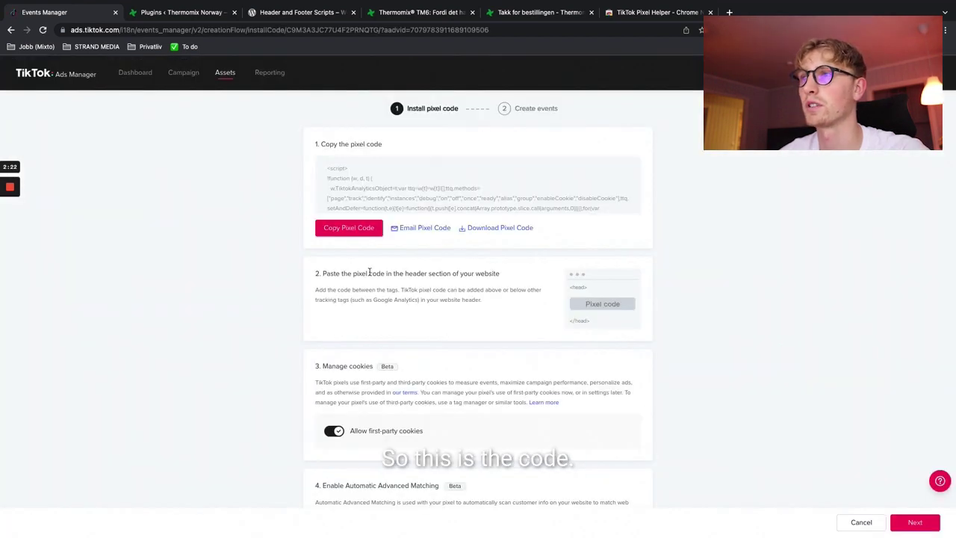
- Copy the pixel code, enable Automatic Advanced Matching, and continue to event creation
left_click(349, 230)
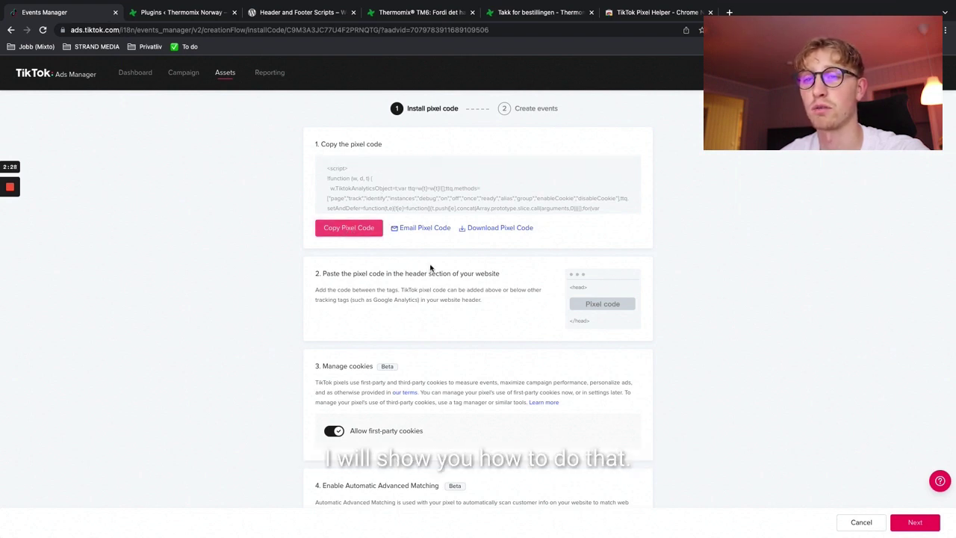
scroll(436, 282, "down", 2)
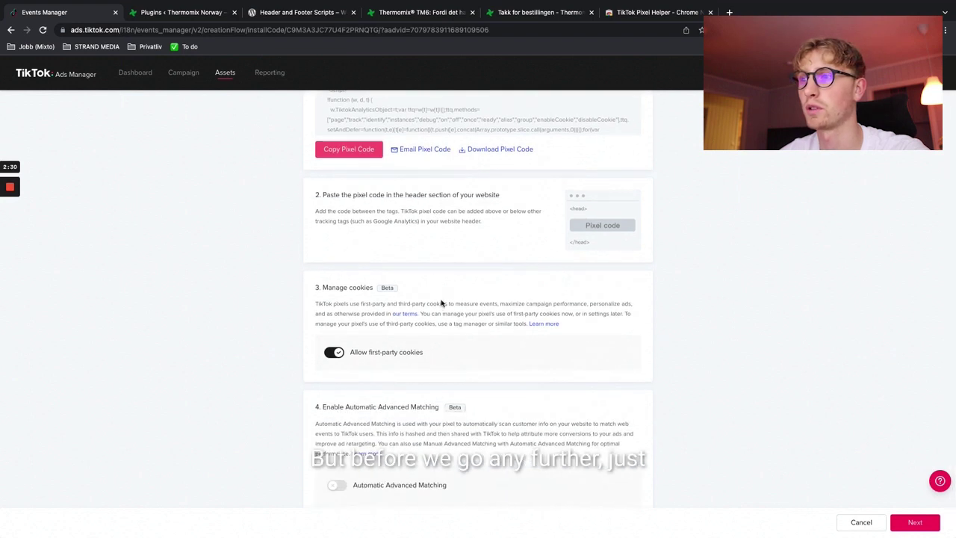
scroll(442, 303, "down", 1)
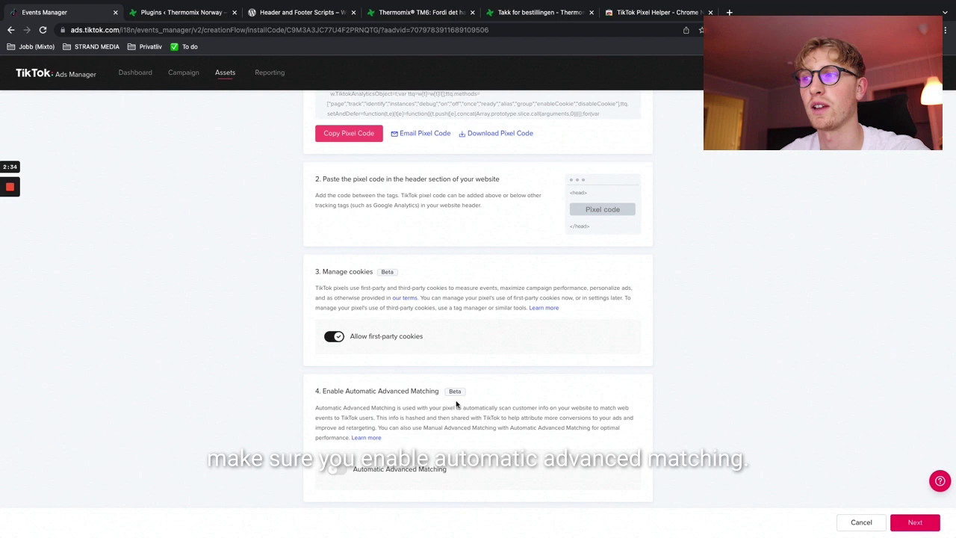
left_click(336, 468)
scroll(480, 426, "down", 2)
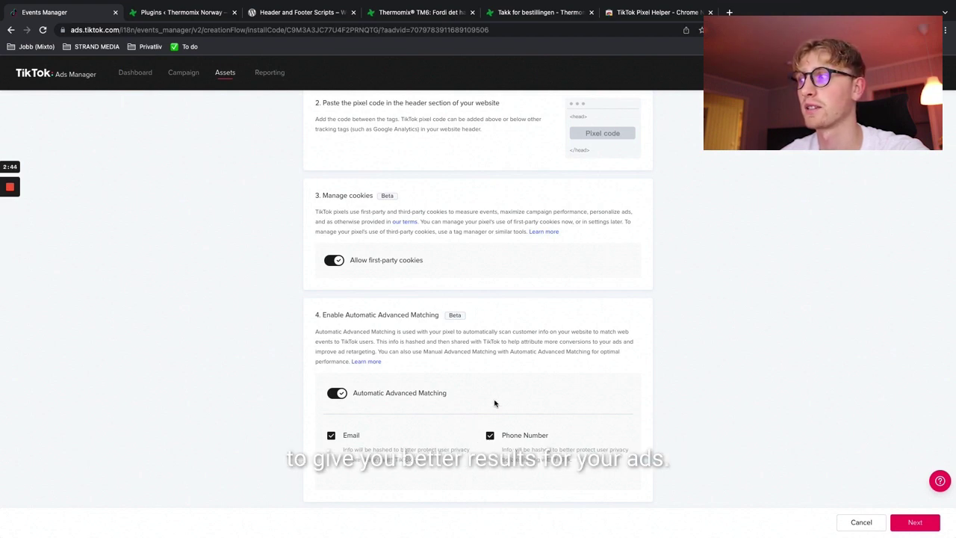
left_click(916, 523)
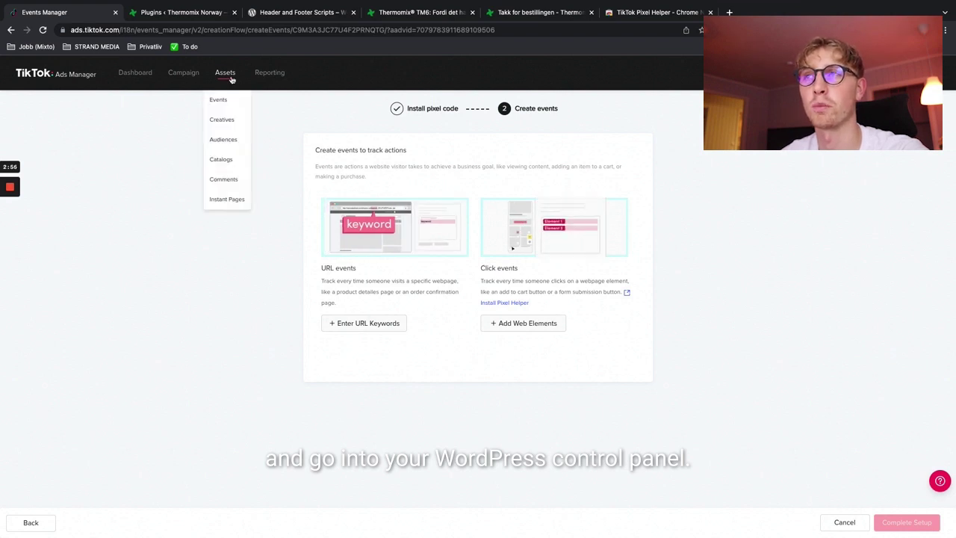
- Switch to the WordPress admin and examine the Header and Footer Scripts plugin in the installed list and on its WordPress.org page
left_click(183, 12)
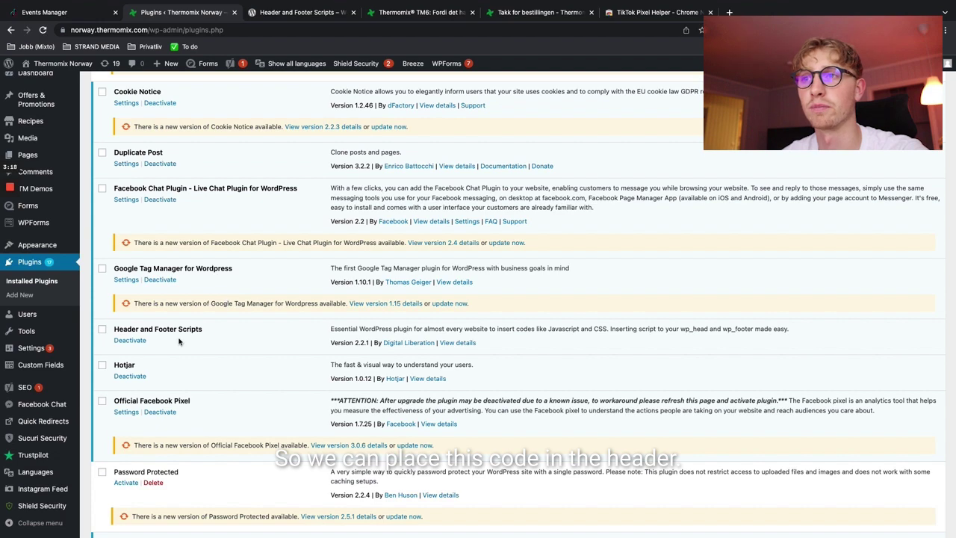
scroll(175, 342, "down", 1)
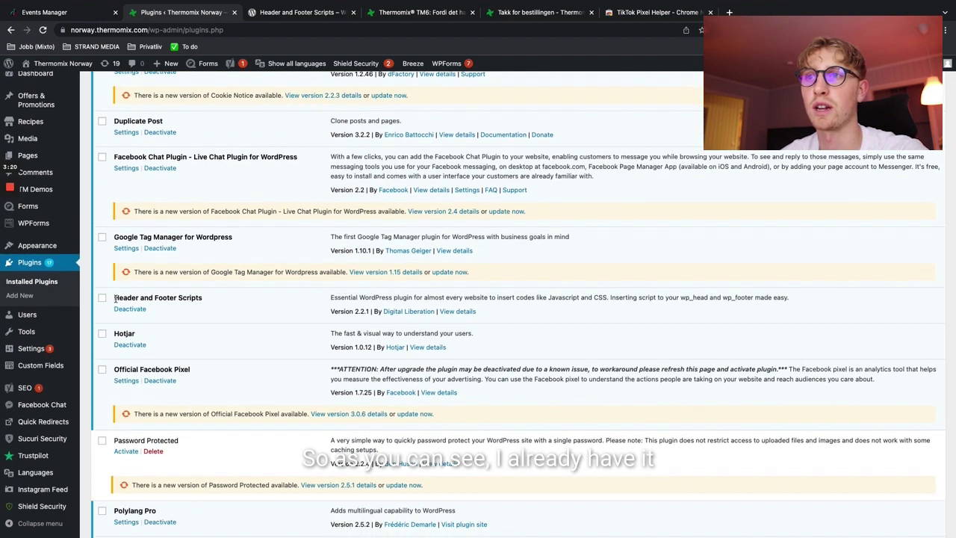
left_click_drag(114, 297, 201, 298)
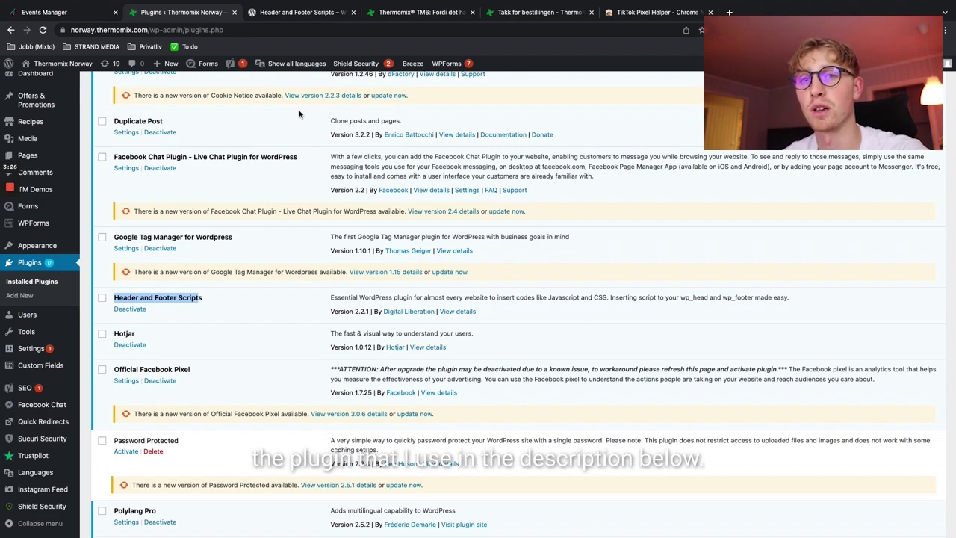
left_click(275, 19)
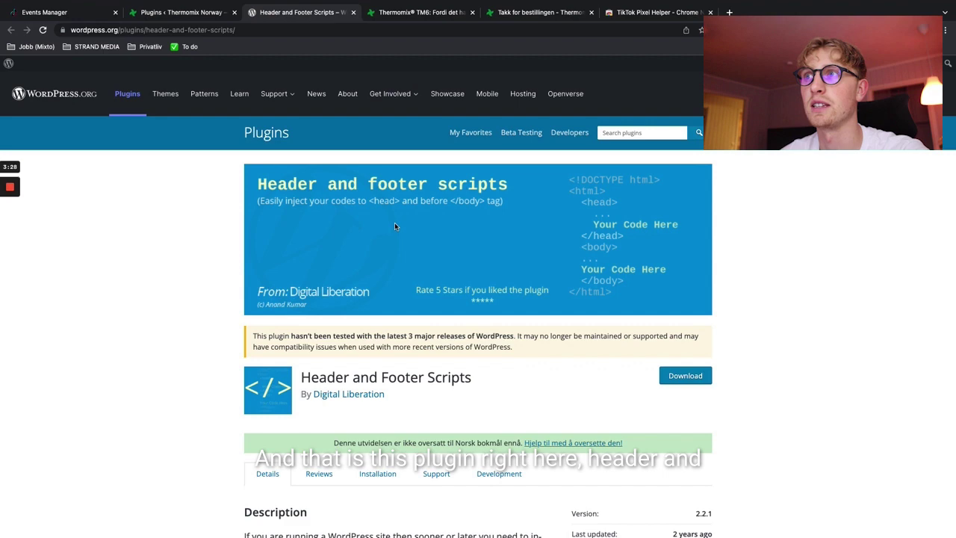
scroll(394, 222, "down", 2)
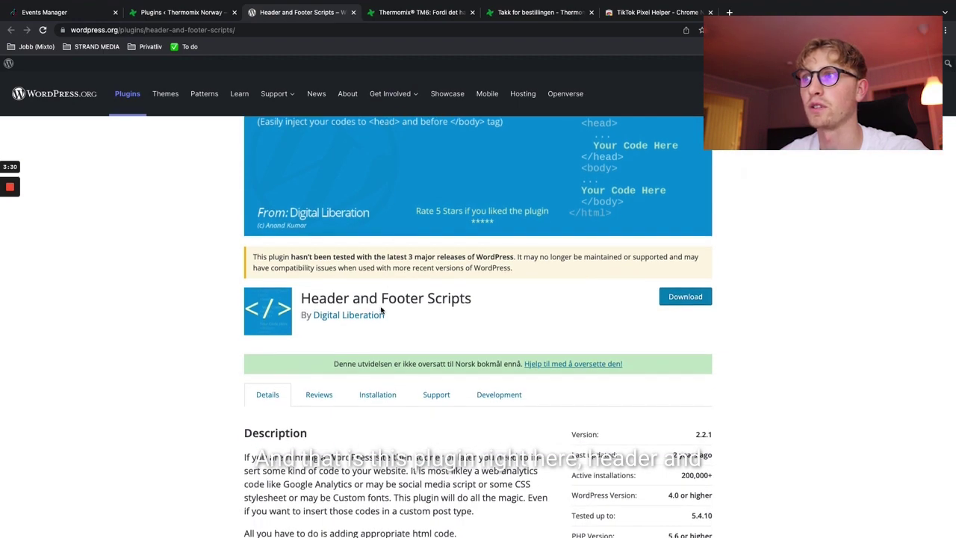
scroll(381, 311, "down", 1)
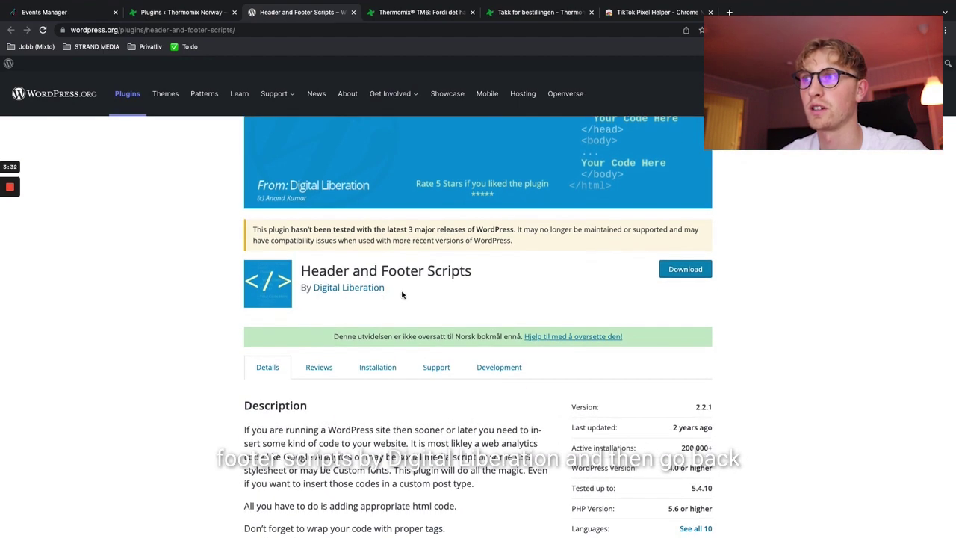
left_click(174, 12)
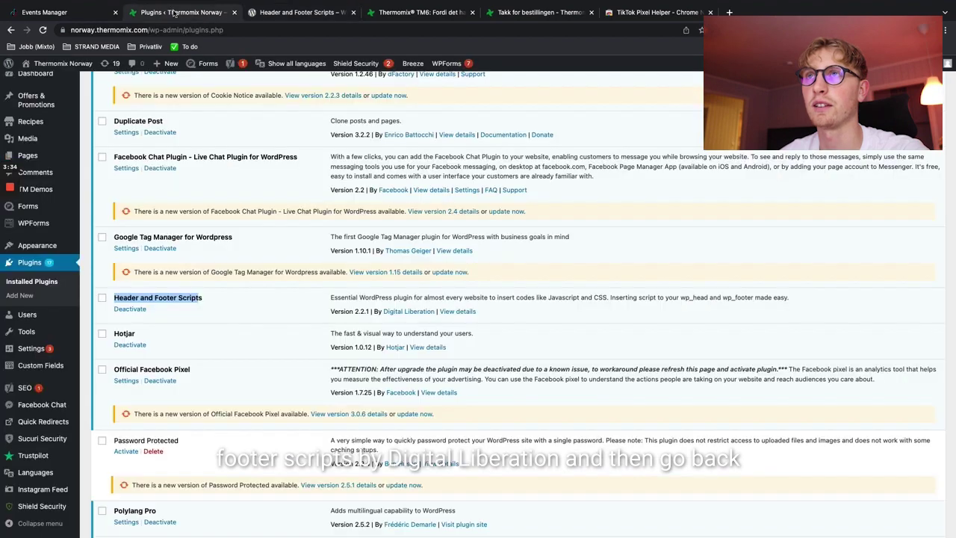
left_click(267, 298)
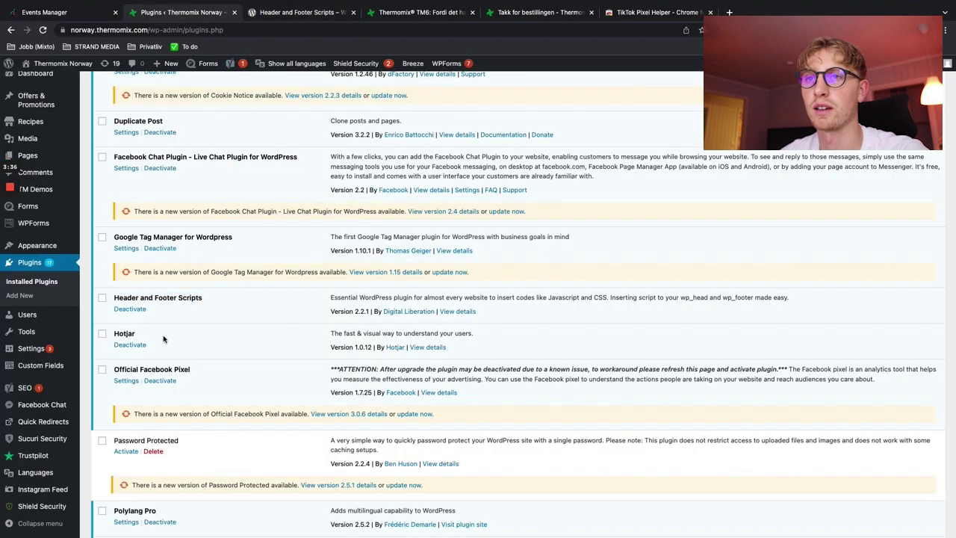
- Open the Header and Footer Scripts settings and paste the copied pixel code after the existing header scripts, separated by a blank line
mouse_move(39, 346)
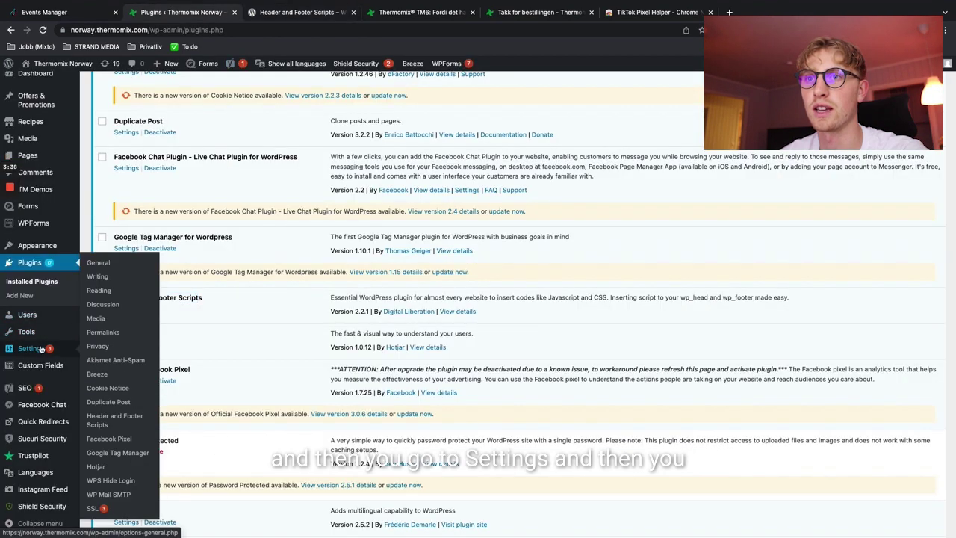
left_click(111, 423)
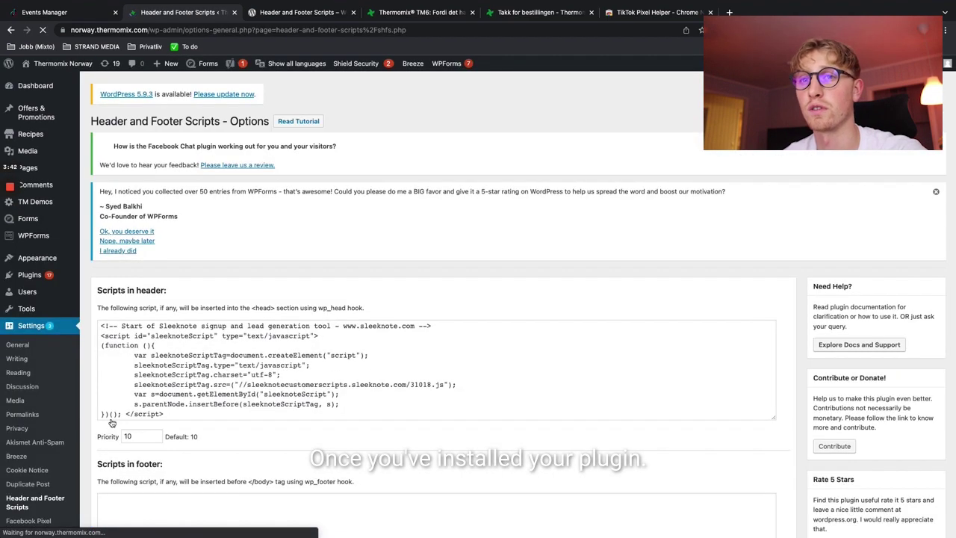
scroll(173, 381, "down", 10)
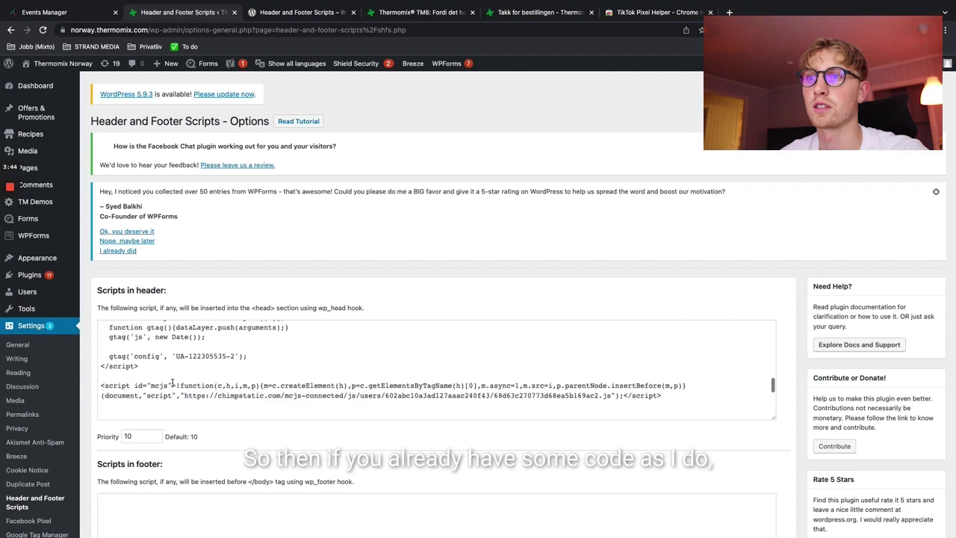
scroll(172, 383, "up", 3)
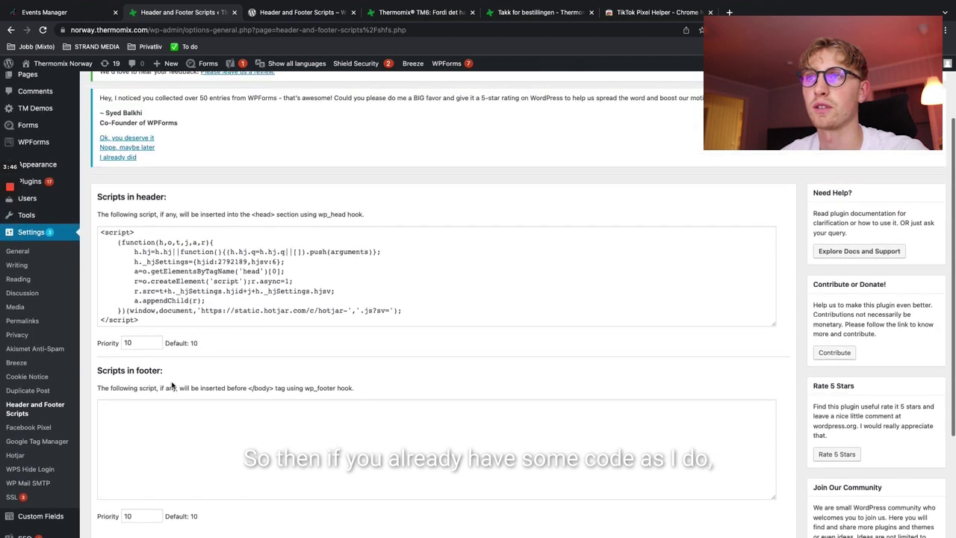
scroll(187, 290, "down", 1)
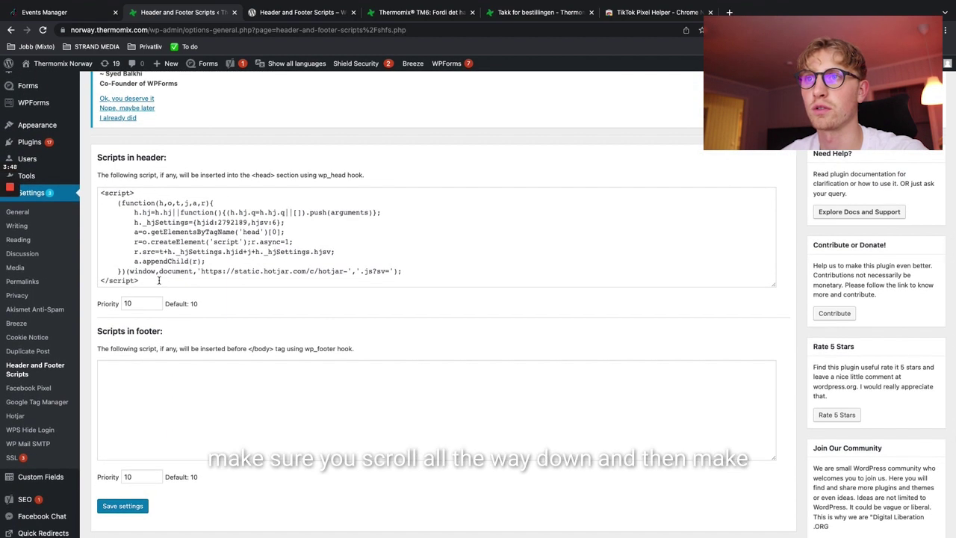
left_click(168, 285)
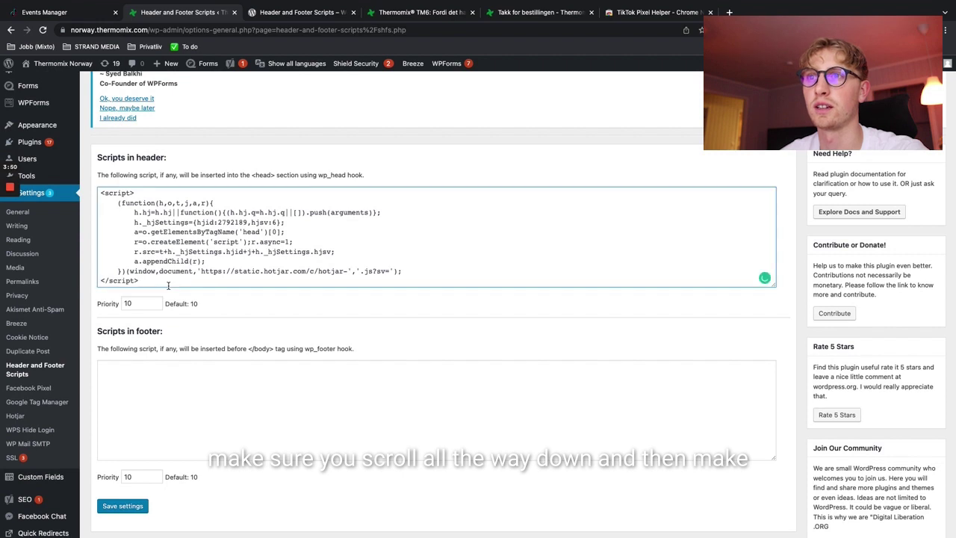
key("Return")
key("Return")
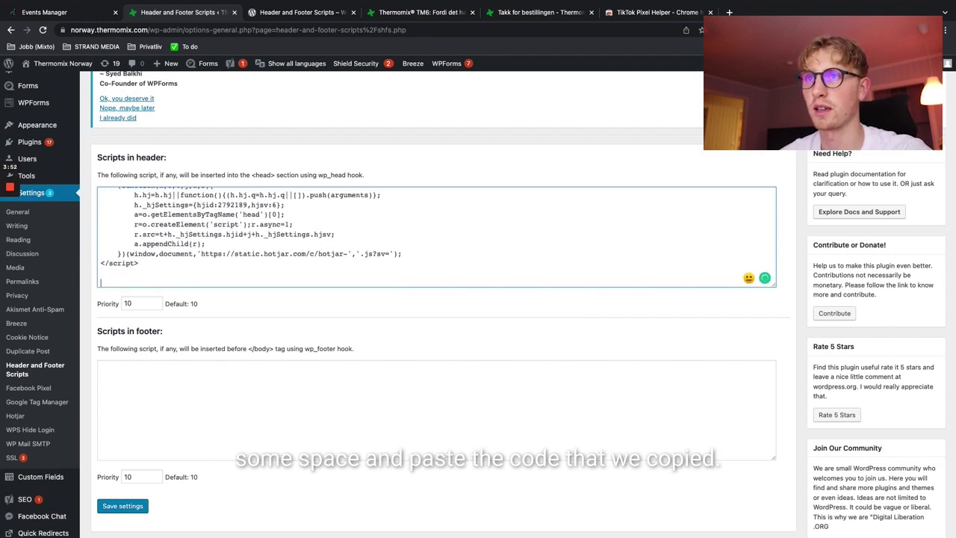
key("ctrl+v")
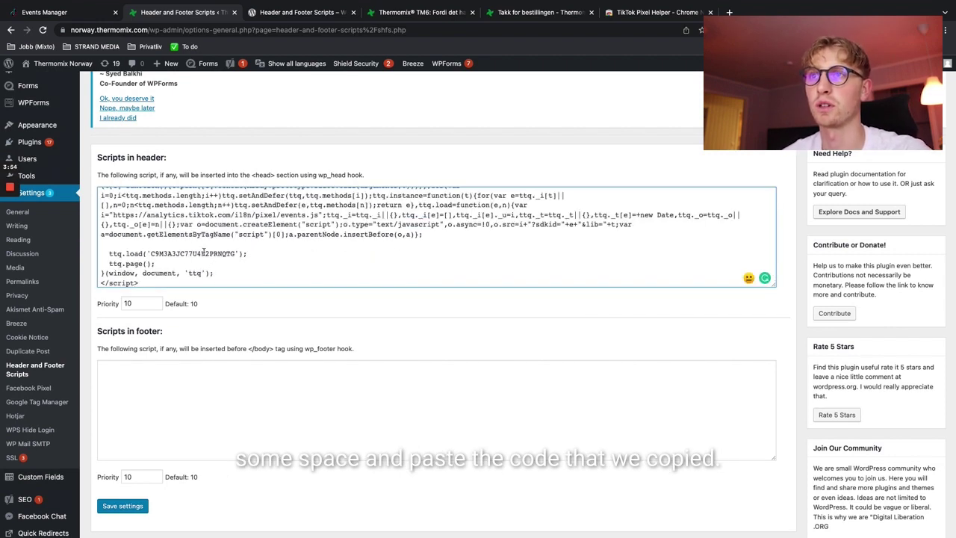
scroll(203, 253, "up", 3)
scroll(203, 252, "down", 5)
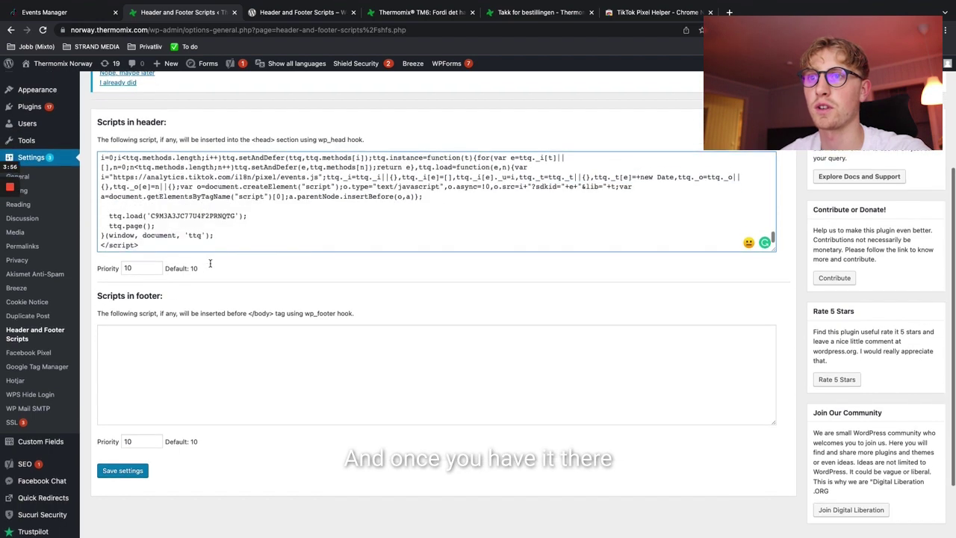
- Save the Header and Footer Scripts settings with the pixel code in the header scripts
scroll(210, 263, "down", 1)
left_click(132, 440)
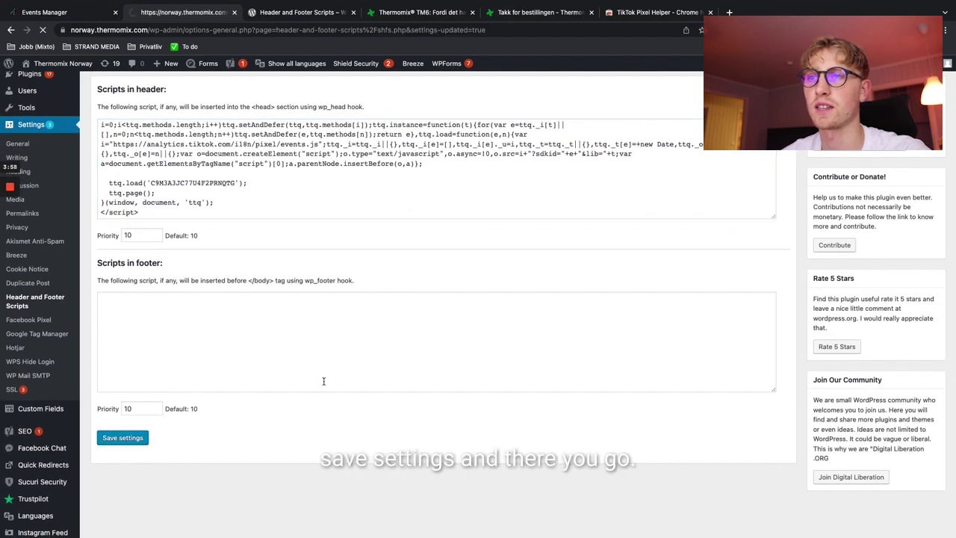
scroll(323, 383, "down", 5)
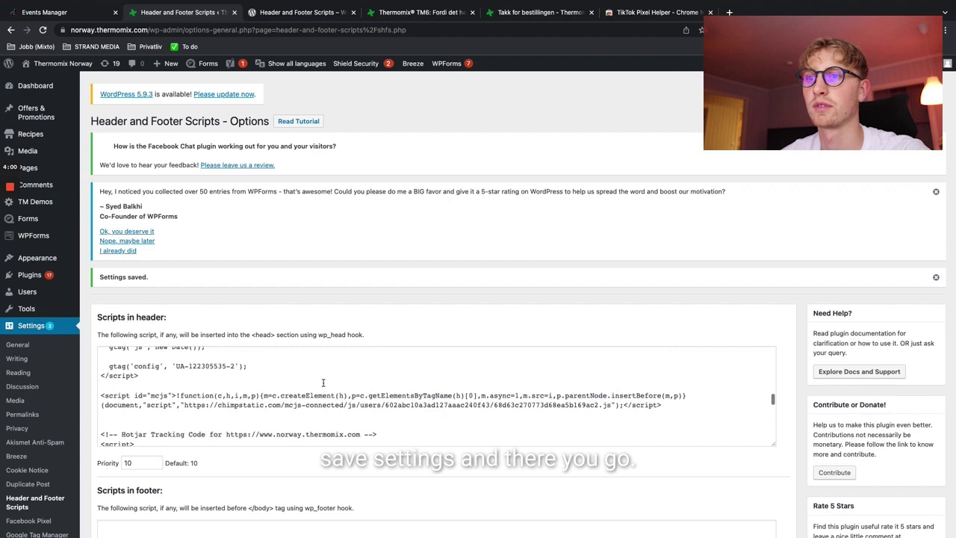
scroll(323, 382, "down", 8)
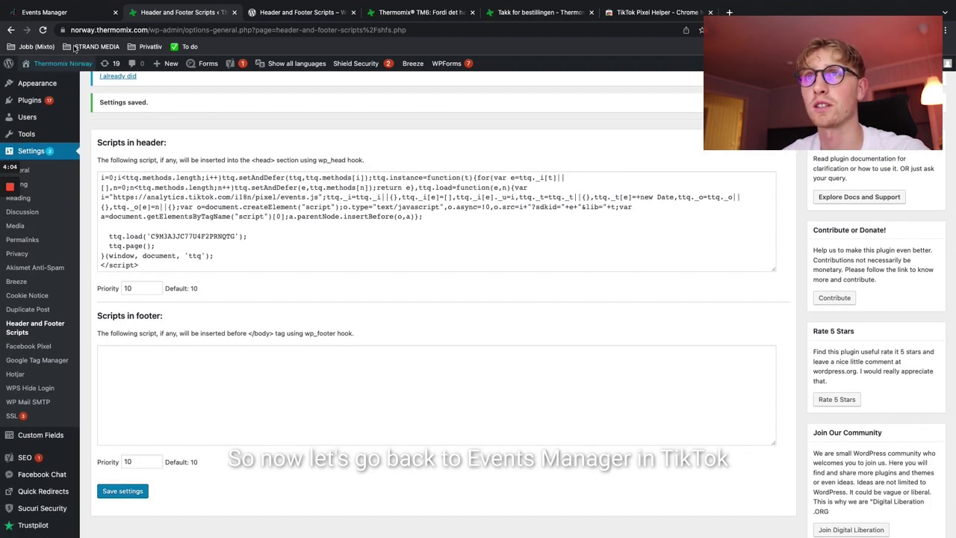
- Return to TikTok Events Manager and add a URL keyword event with the event type Complete Registration
left_click(62, 14)
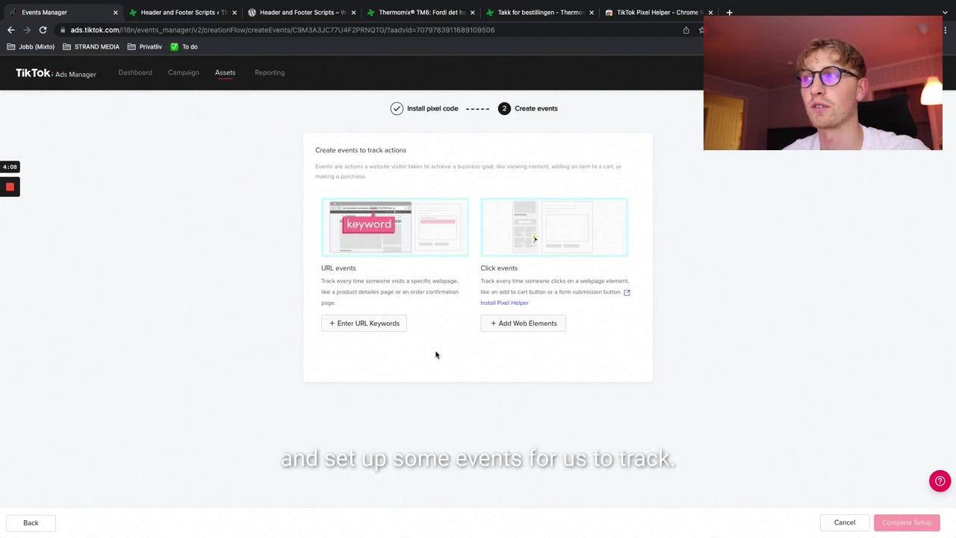
left_click(365, 326)
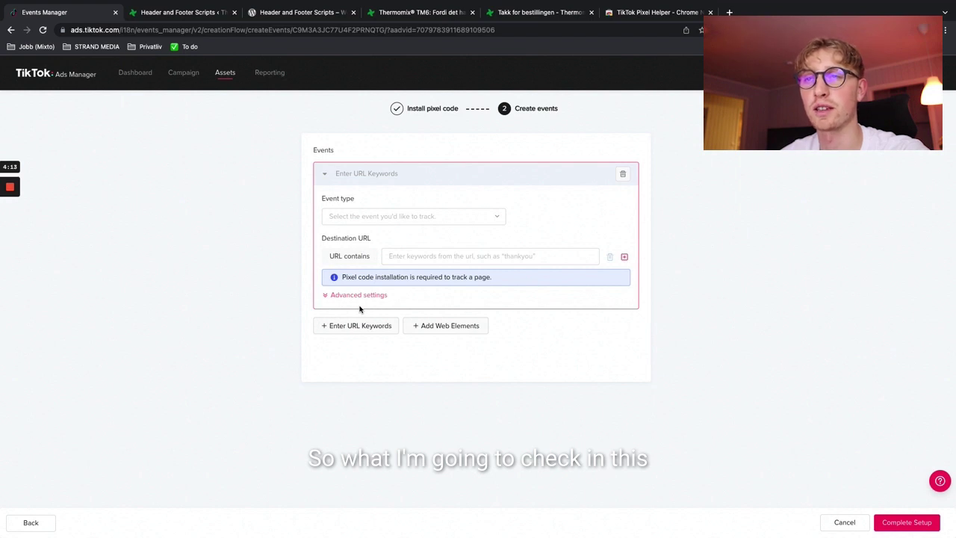
left_click(360, 217)
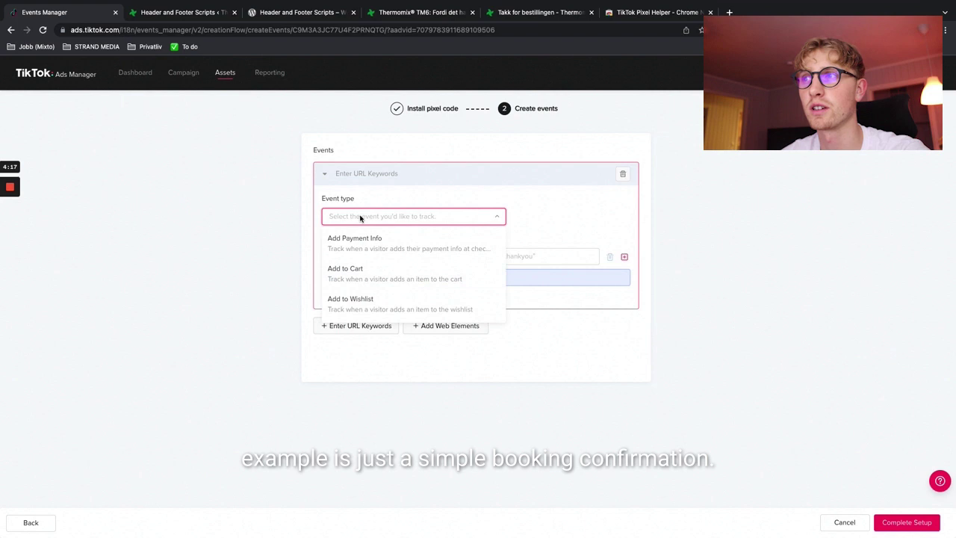
scroll(387, 299, "down", 5)
scroll(388, 299, "up", 5)
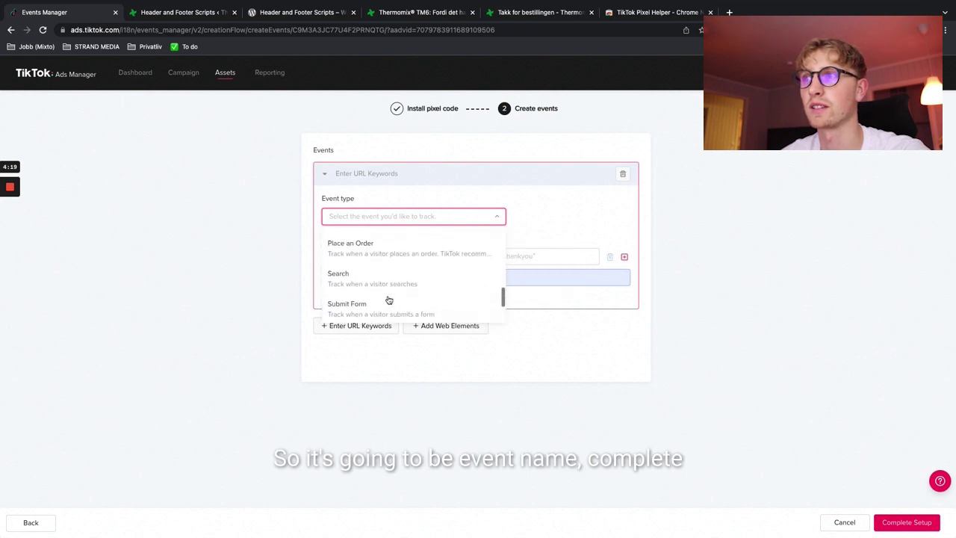
scroll(376, 275, "up", 1)
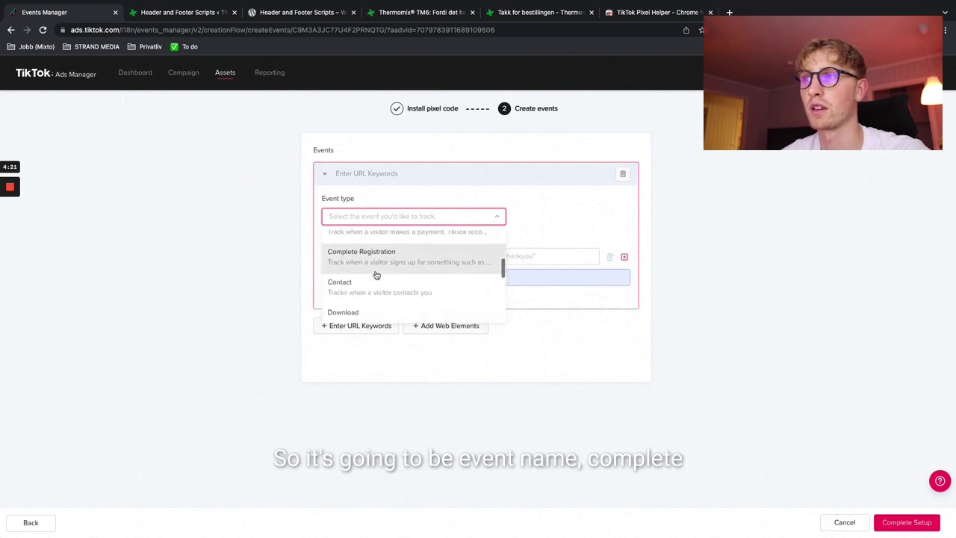
left_click(375, 270)
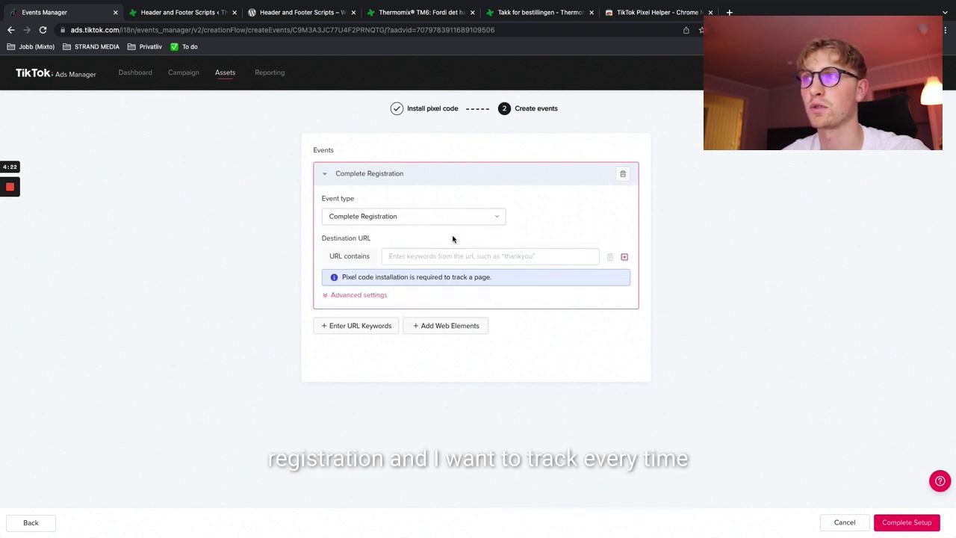
- Switch to the Thermomix website, open the home demo booking page, and examine its contact form
left_click(406, 13)
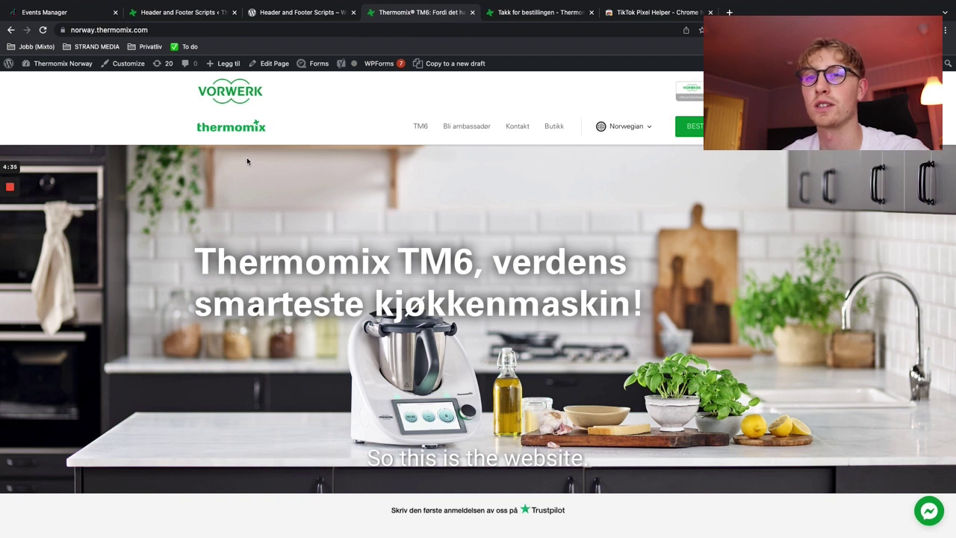
scroll(710, 186, "down", 1)
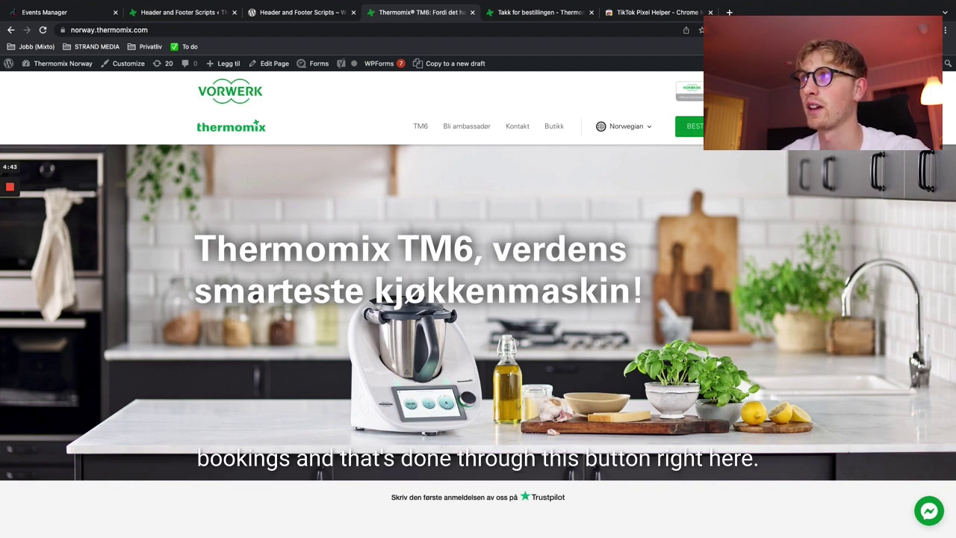
left_click(691, 126)
left_click(514, 139)
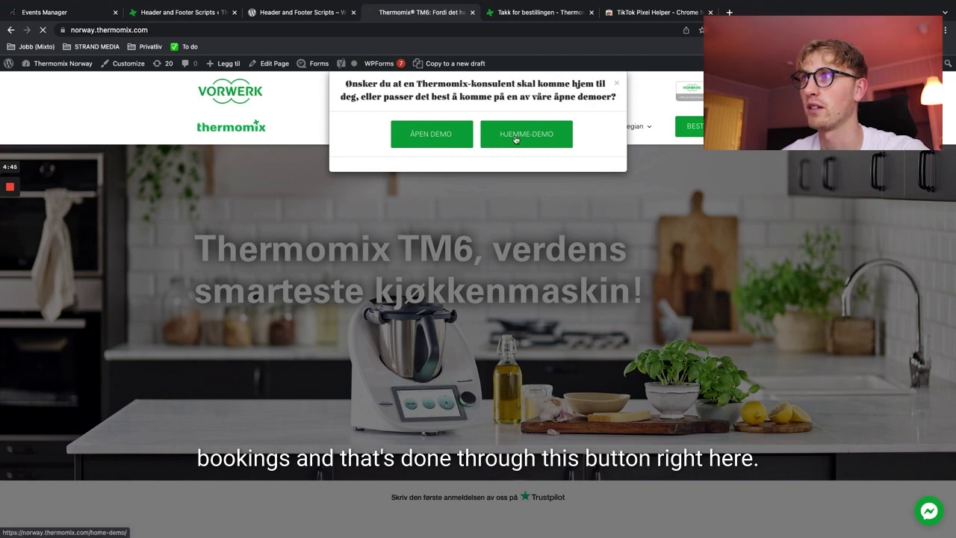
scroll(443, 315, "down", 3)
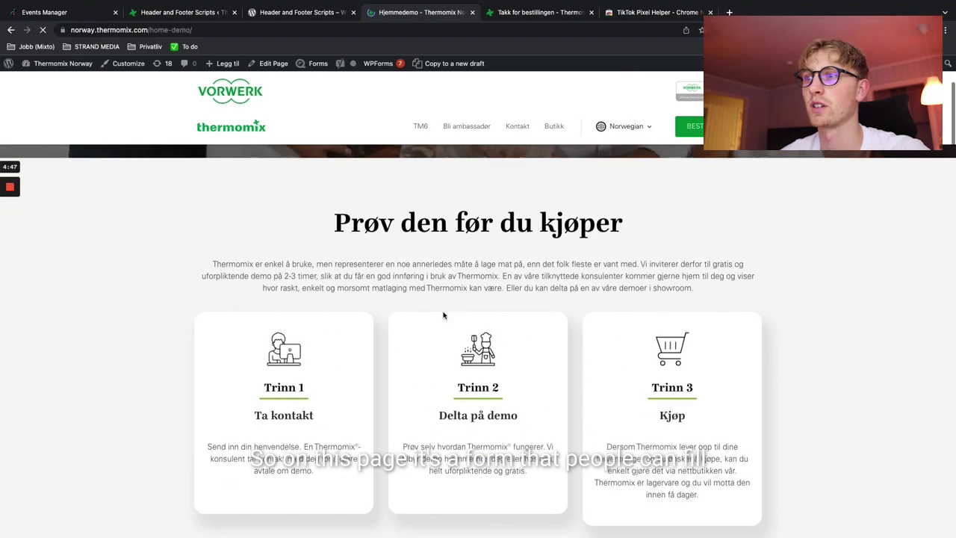
scroll(444, 315, "down", 7)
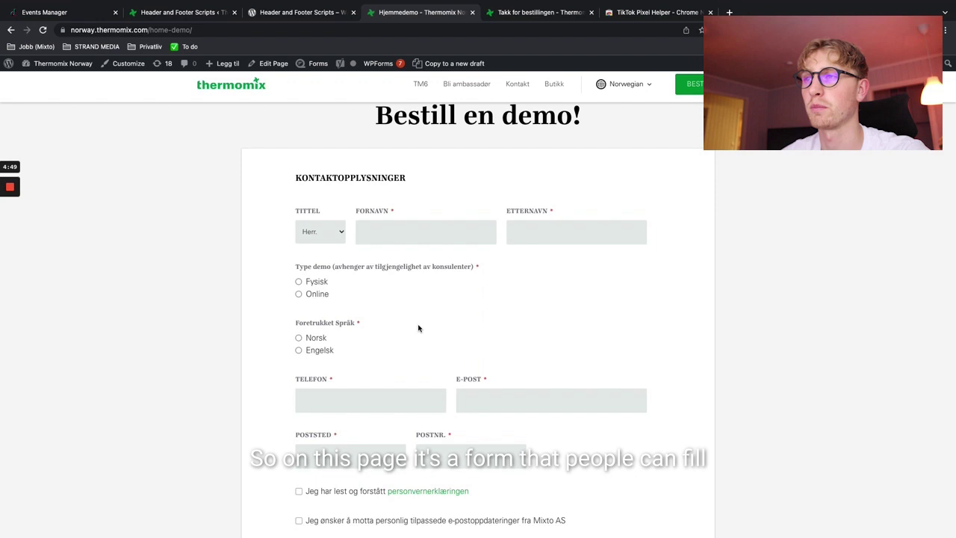
scroll(418, 329, "down", 5)
scroll(420, 331, "up", 2)
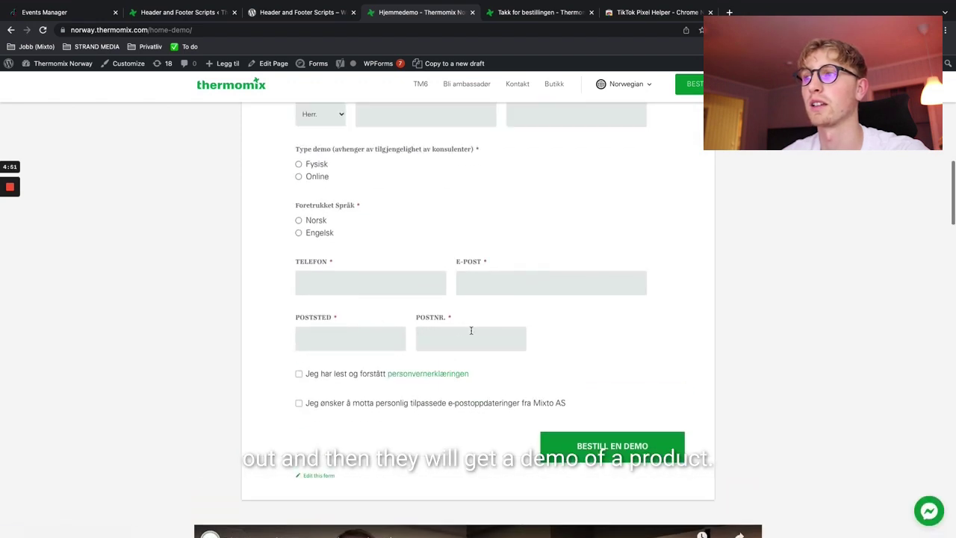
scroll(456, 329, "up", 1)
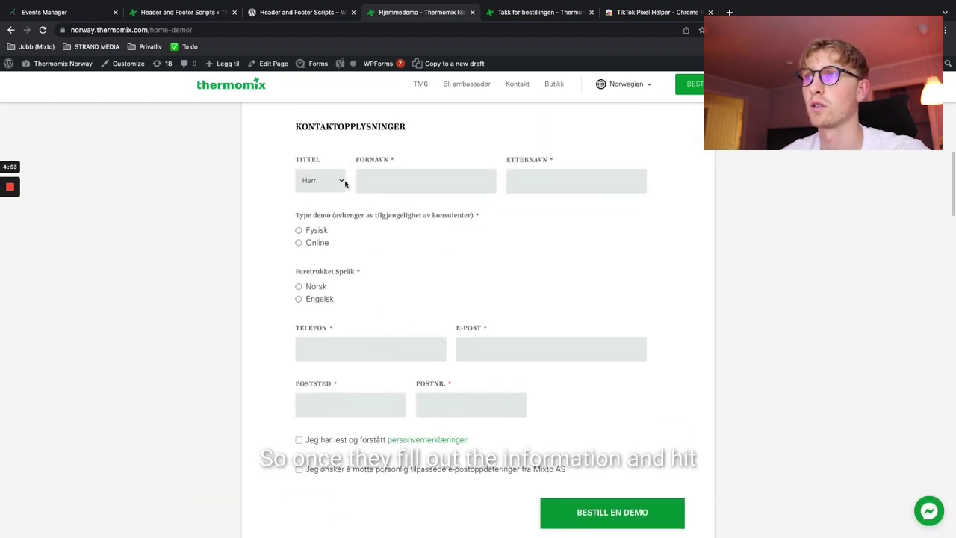
scroll(585, 429, "down", 1)
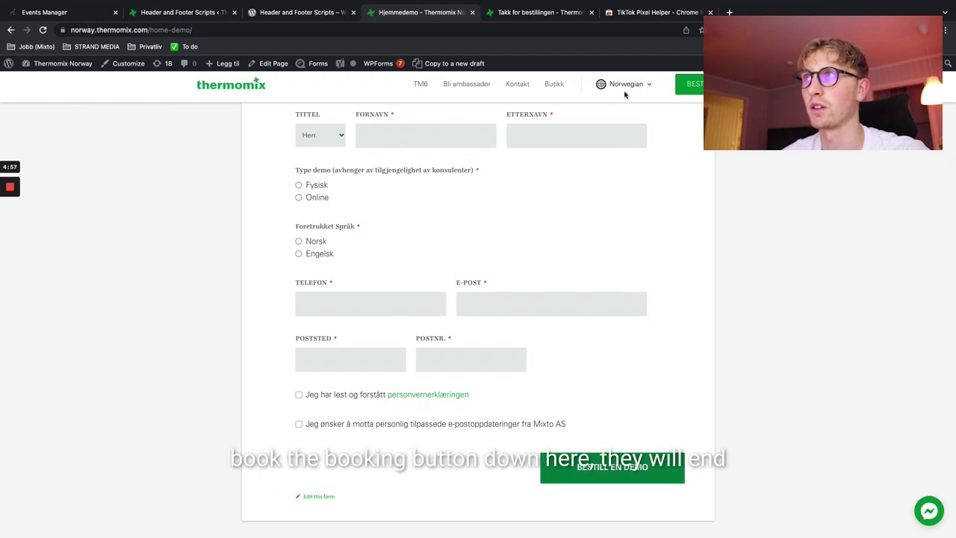
- Open the booking thank-you page and copy the path /thank-you-for-booking/ from its URL
left_click(535, 15)
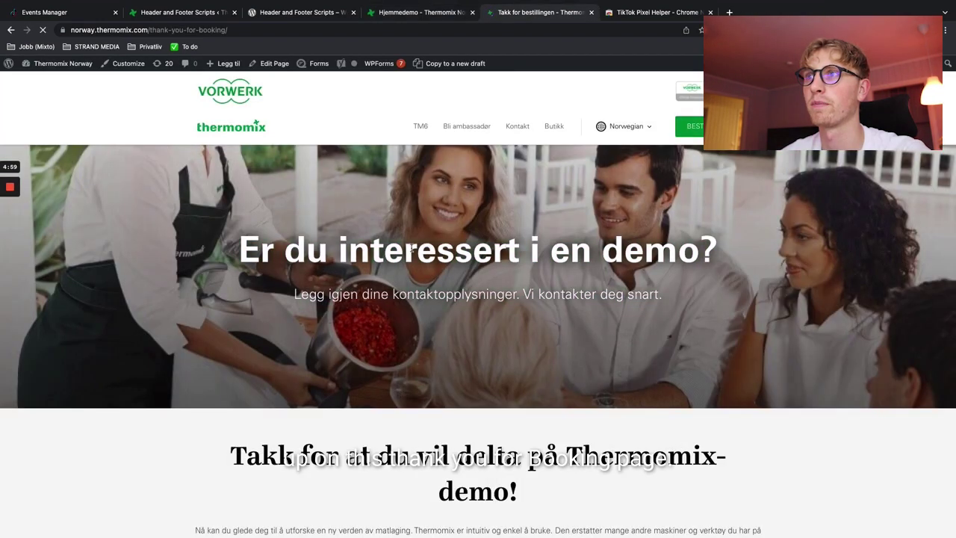
scroll(460, 304, "down", 2)
scroll(458, 310, "down", 2)
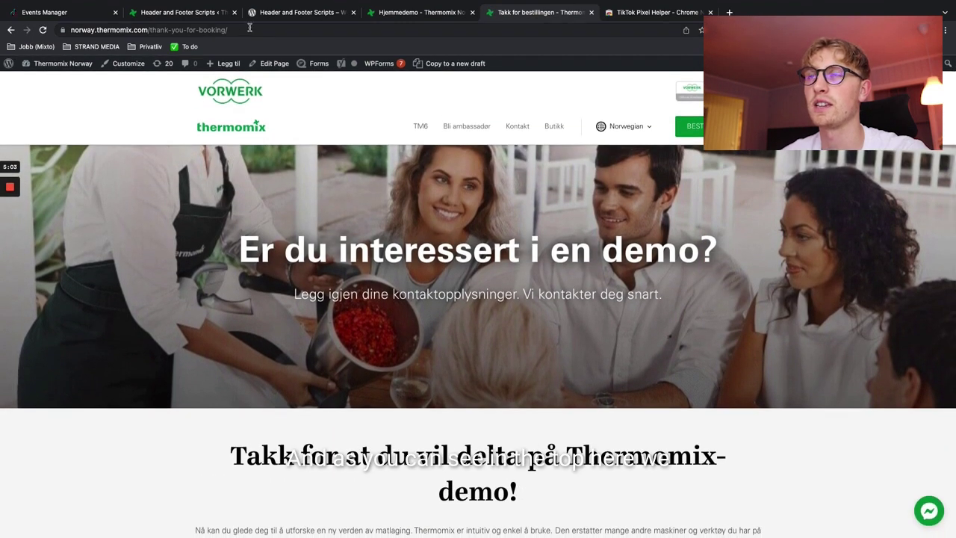
left_click_drag(242, 30, 147, 30)
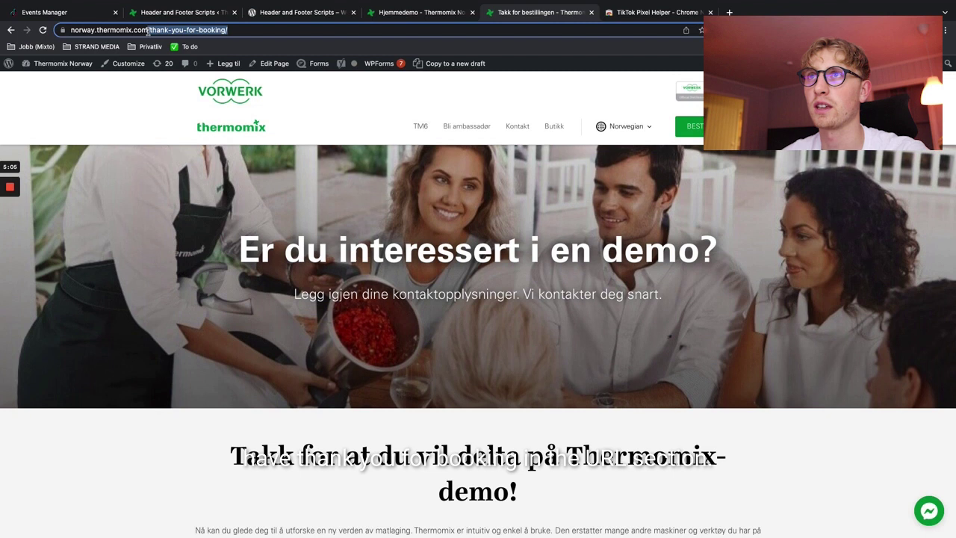
left_click(262, 30)
left_click_drag(262, 30, 172, 34)
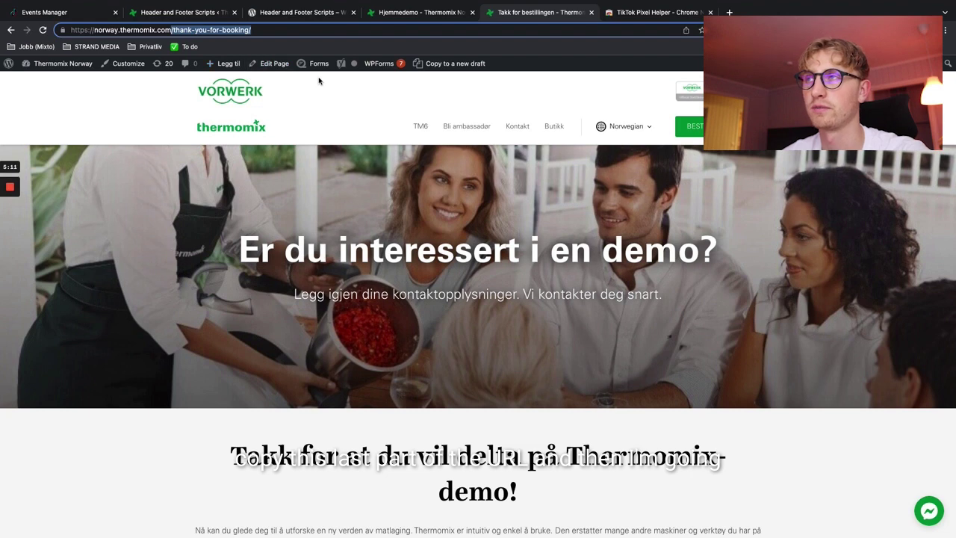
- Back in Events Manager, set the Complete Registration event's destination URL keyword to /thank-you-for-booking/
left_click(75, 12)
left_click(438, 256)
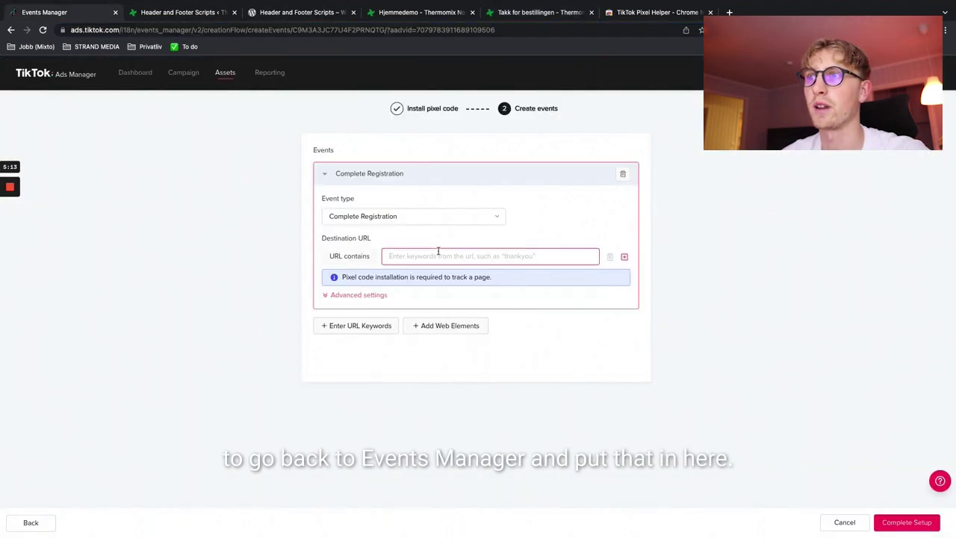
type("/thank-you-for-booking/")
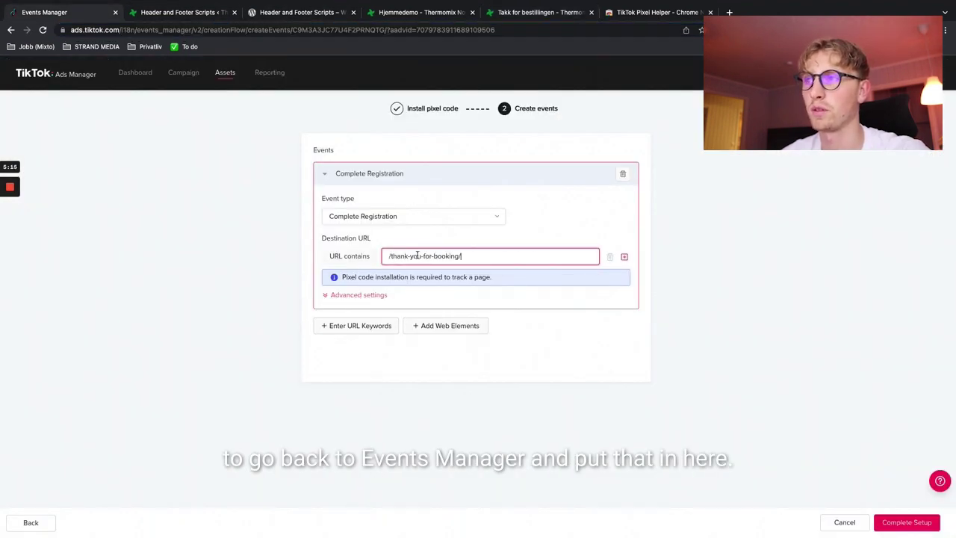
left_click(443, 243)
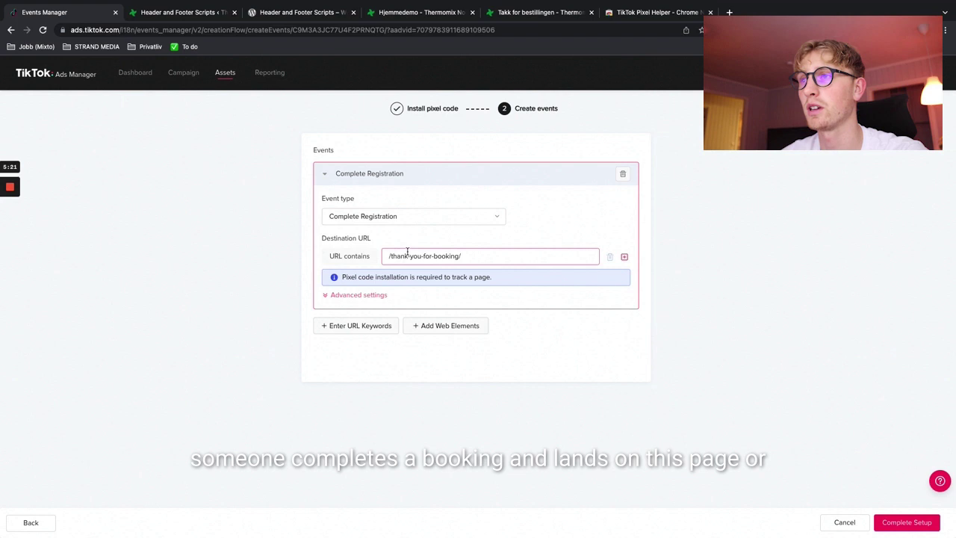
left_click_drag(460, 257, 379, 259)
left_click(466, 245)
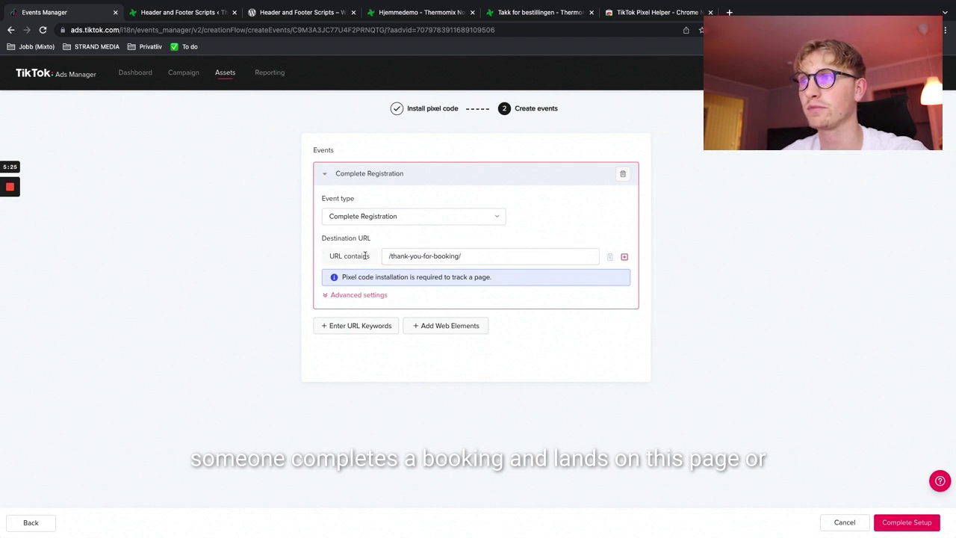
left_click_drag(482, 259, 376, 259)
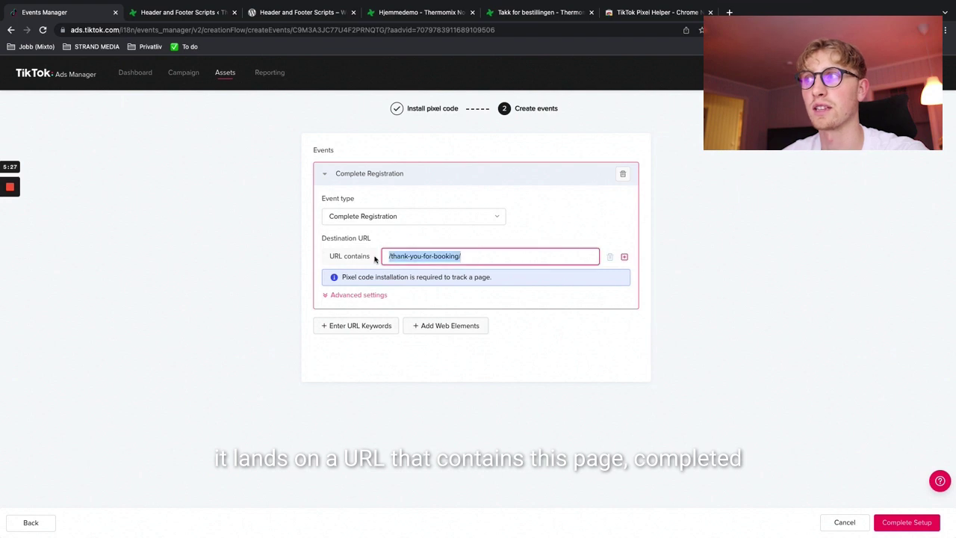
left_click(420, 238)
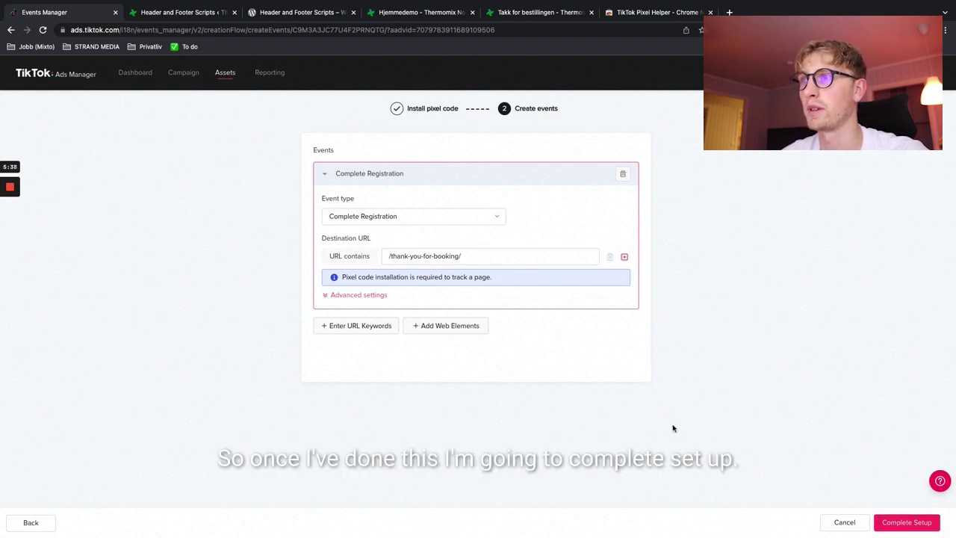
- Examine the event's advanced settings for alias, return value and statistic type, and collapse them again
left_click(359, 295)
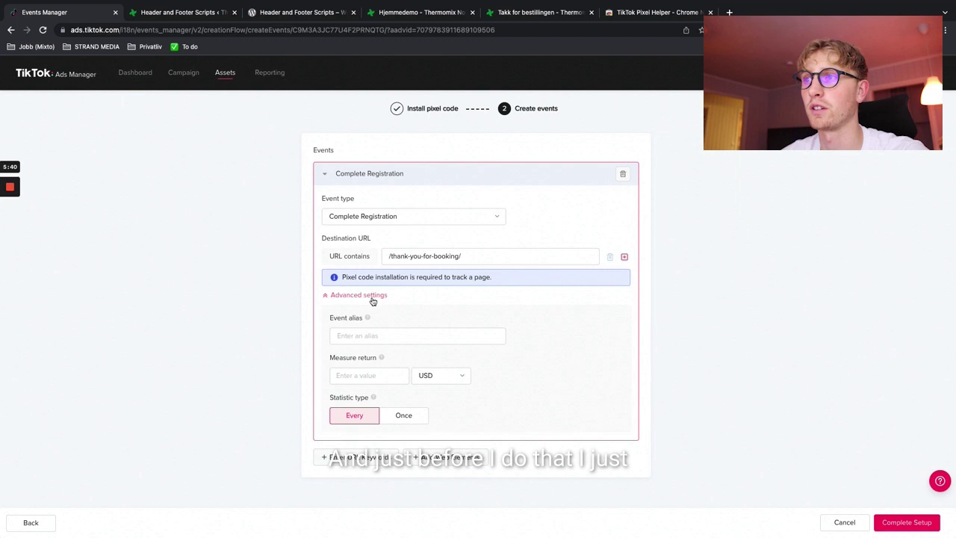
scroll(374, 314, "down", 1)
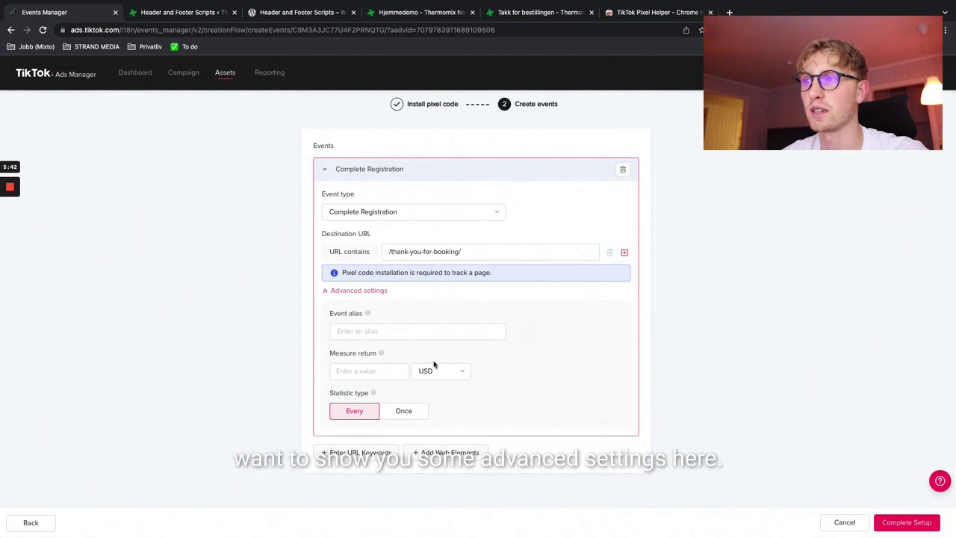
left_click(361, 372)
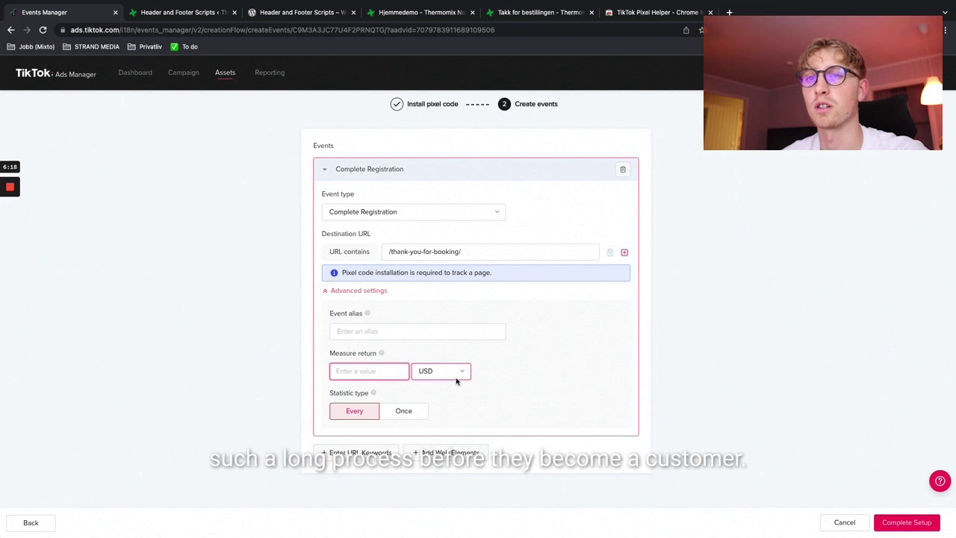
left_click(356, 293)
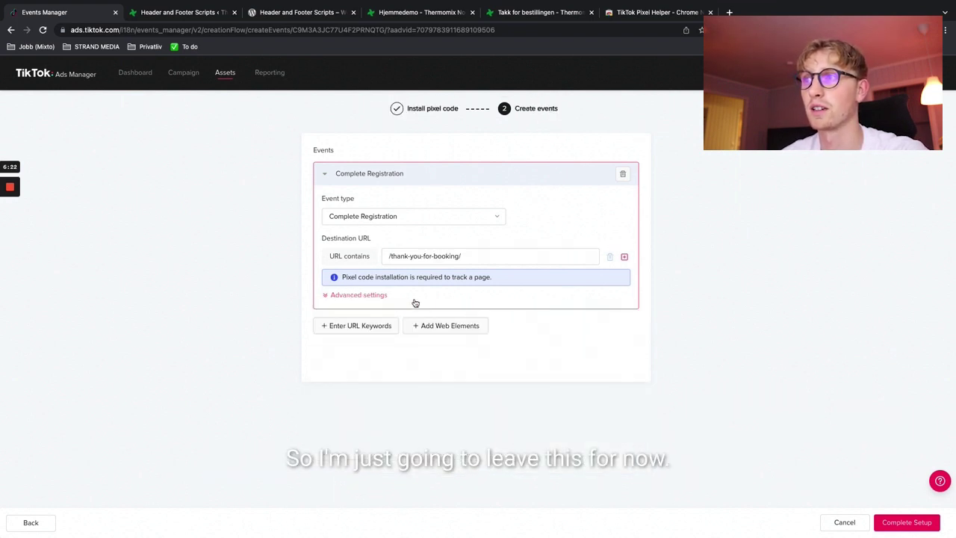
- Complete the event setup and check the Complete Registration event in the pixel's overview
left_click(911, 525)
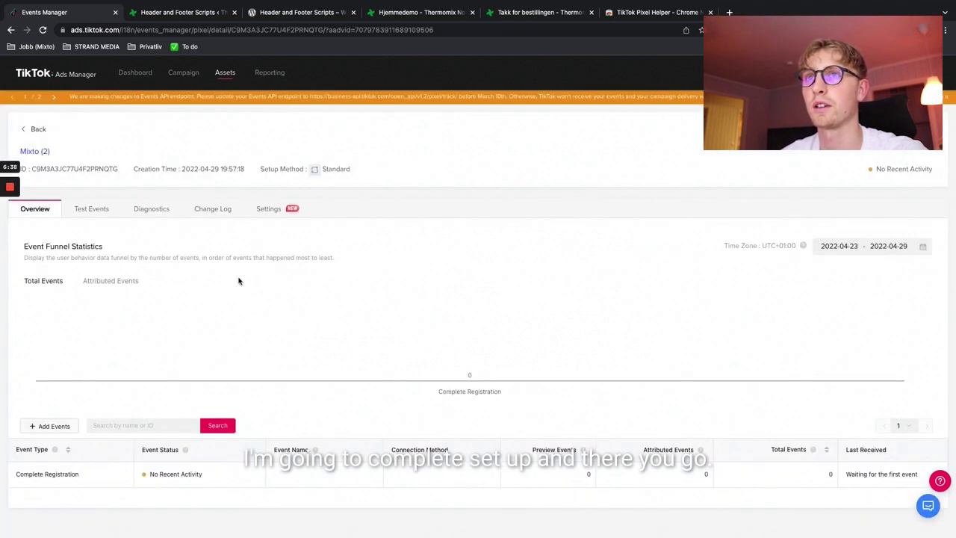
scroll(229, 277, "down", 1)
scroll(229, 277, "up", 1)
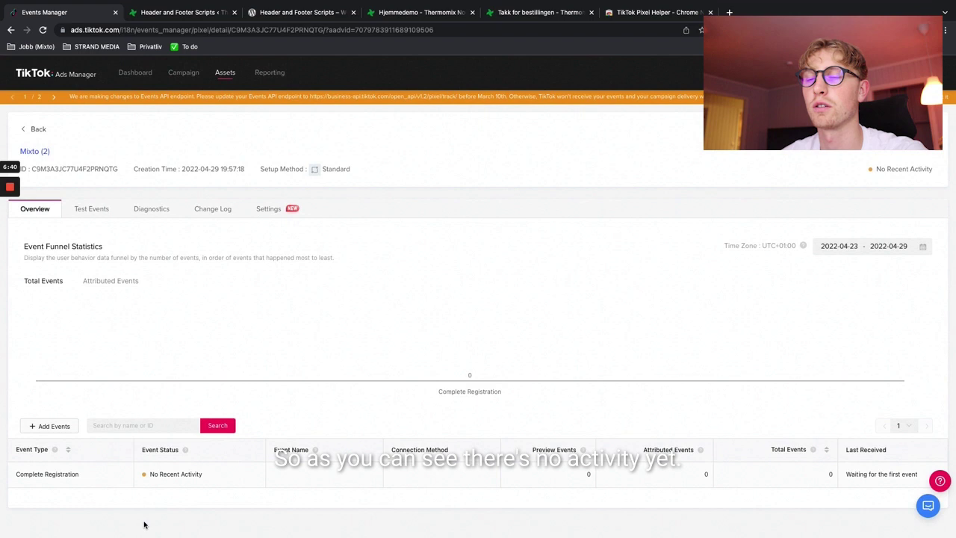
mouse_move(100, 472)
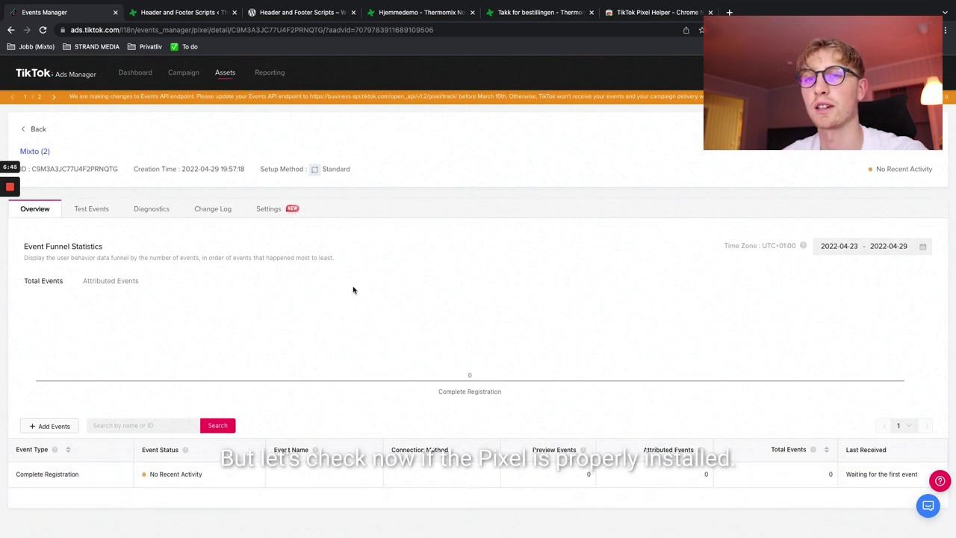
- Open the TikTok Pixel Helper page in the Chrome Web Store and check which extension is needed
left_click(647, 17)
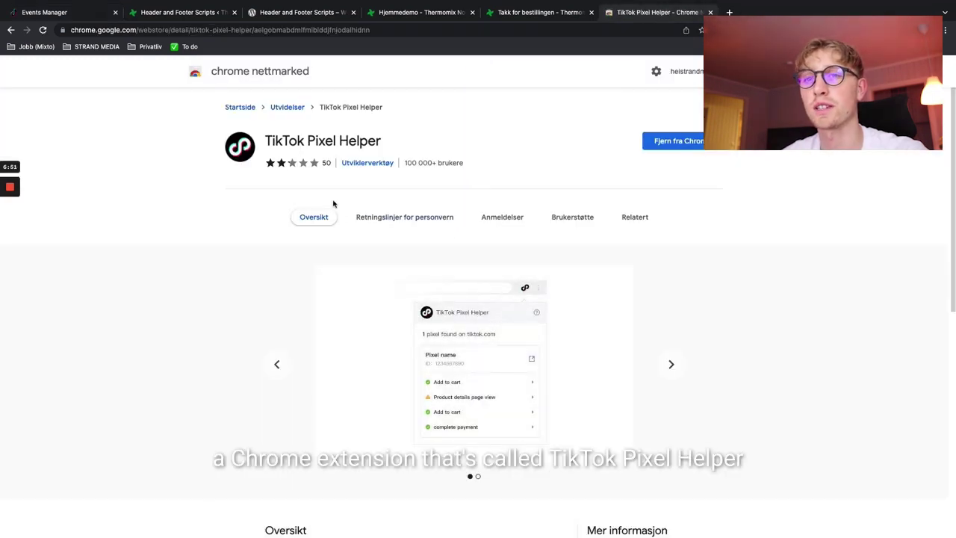
left_click_drag(267, 141, 394, 163)
left_click(513, 145)
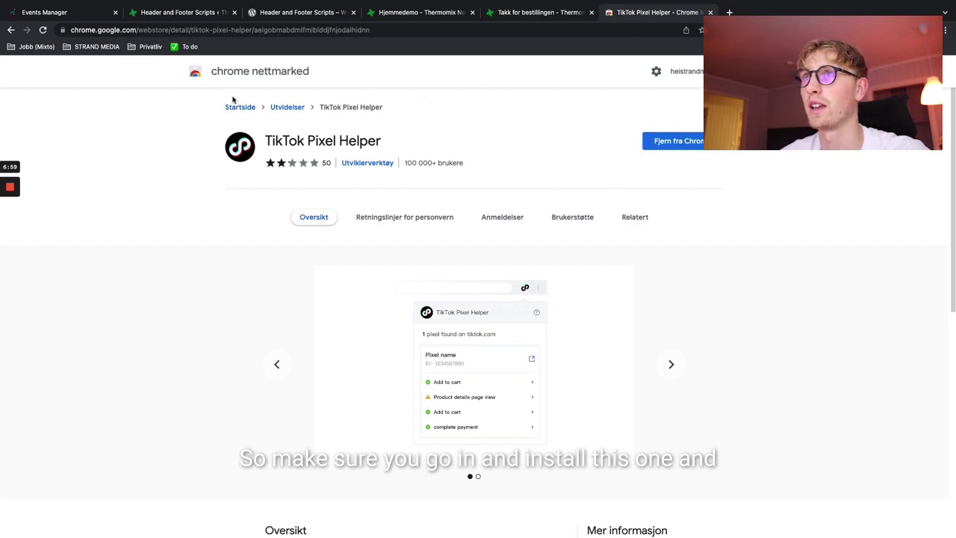
- On the website's home-demo page, use TikTok Pixel Helper to check whether the Mixto (2) pixel is detected, and close the extension
left_click(422, 14)
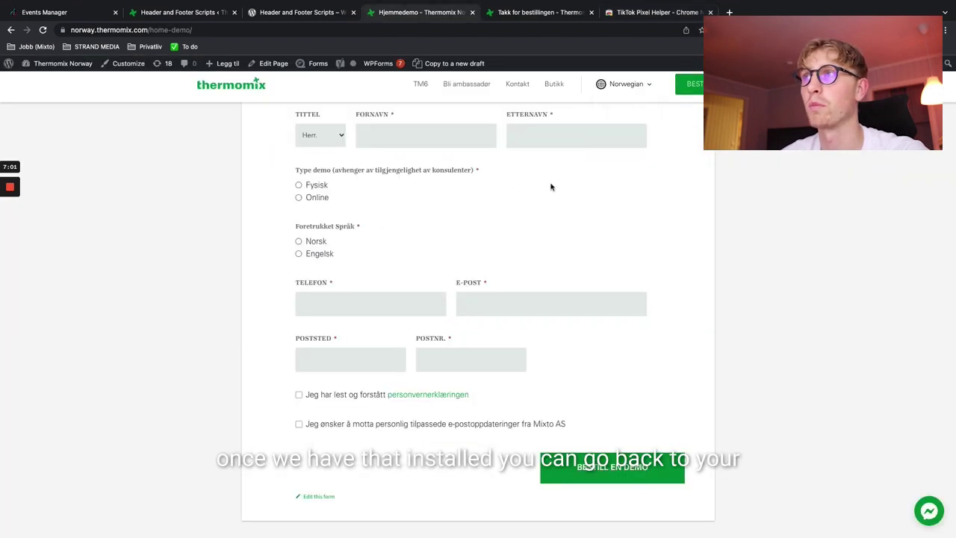
scroll(551, 186, "up", 15)
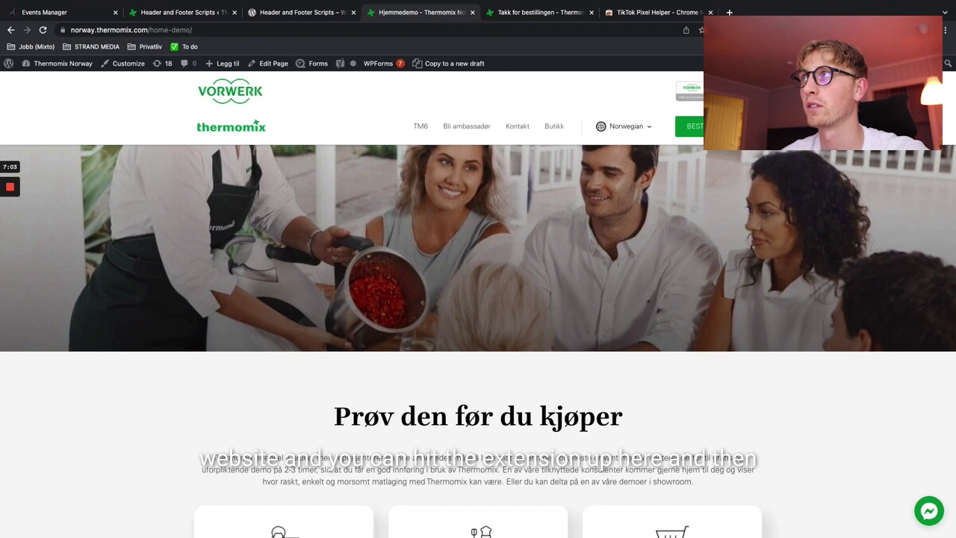
left_click(781, 30)
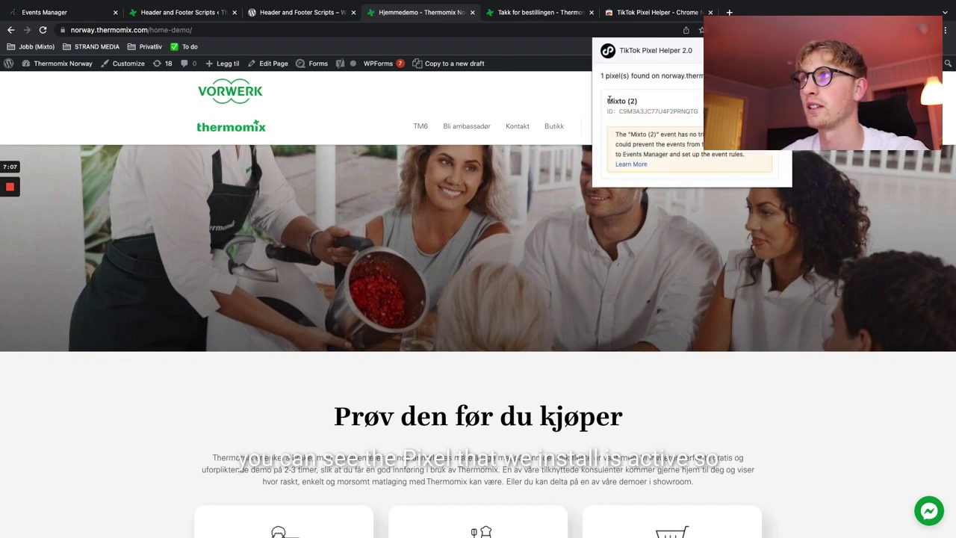
left_click_drag(610, 100, 647, 105)
key("Escape")
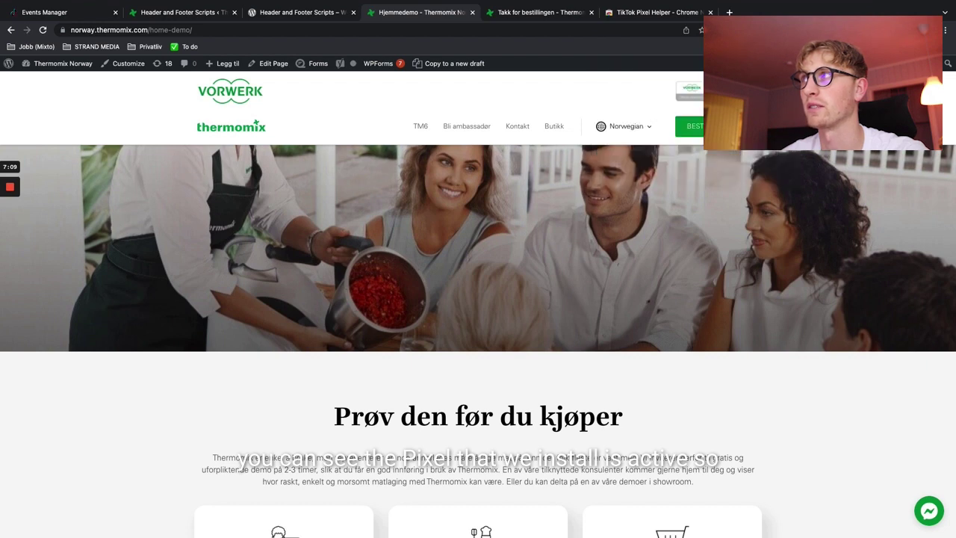
- Reload the home-demo page, return to Events Manager and refresh the pixel's overview to check for tracked events
key("super+r")
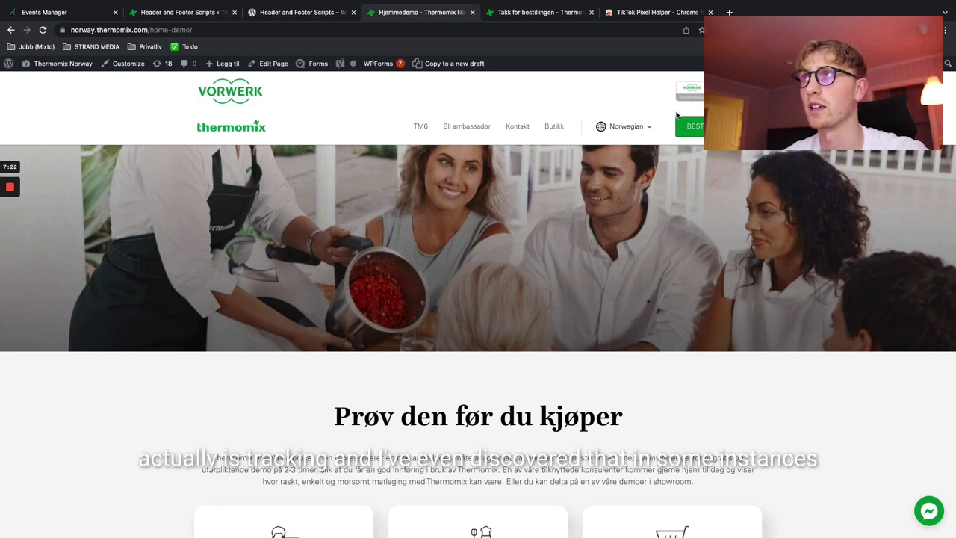
mouse_move(629, 112)
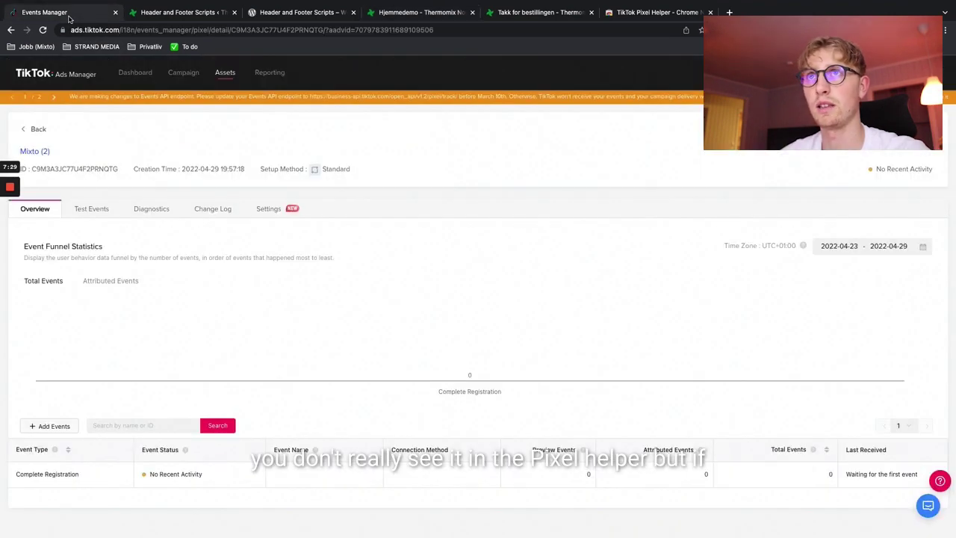
left_click(71, 12)
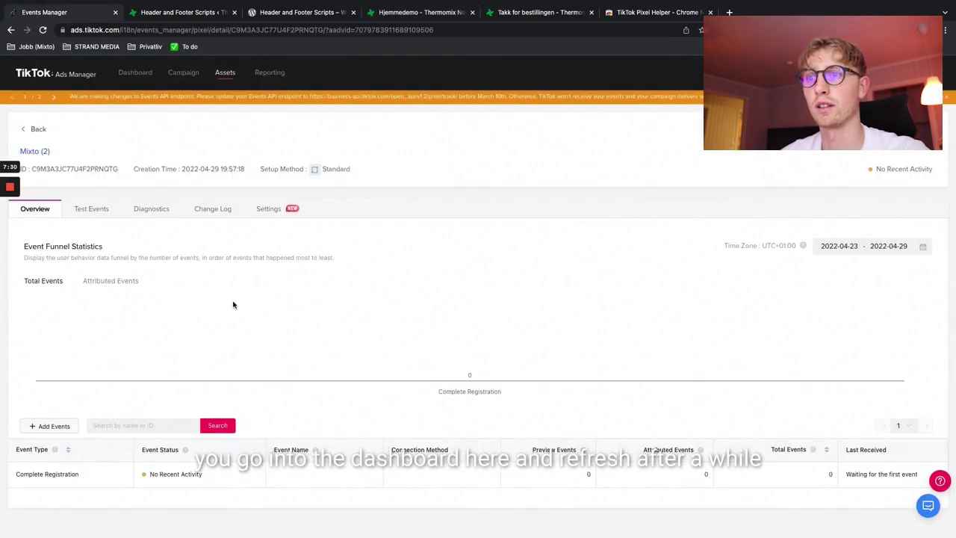
left_click(45, 31)
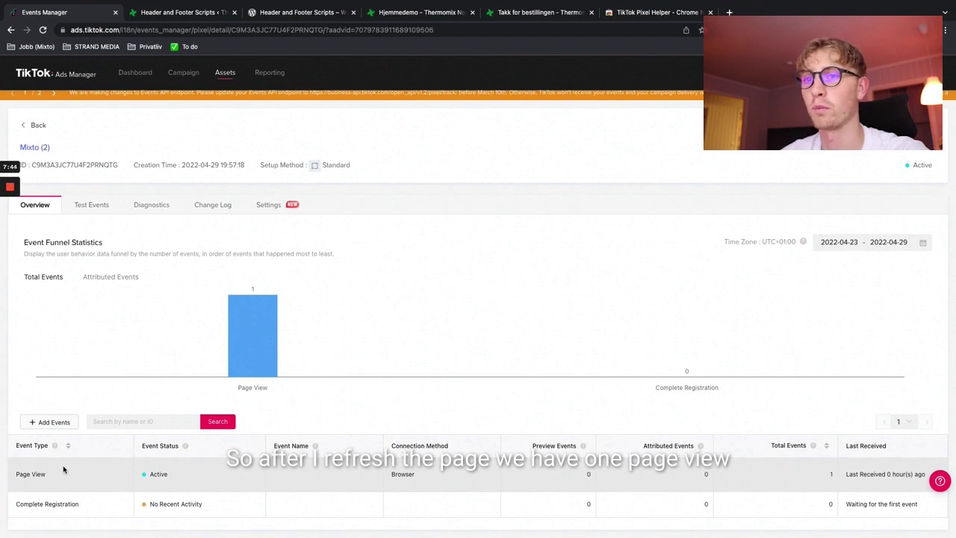
- Reload the website's /thank-you-for-booking/ page to trigger the Complete Registration event
left_click(533, 15)
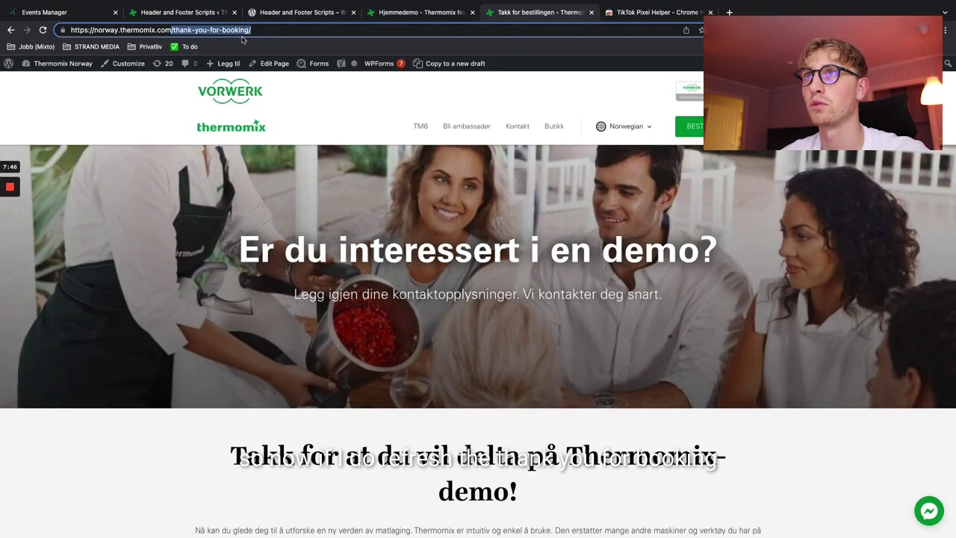
key("super+r")
key("super+r")
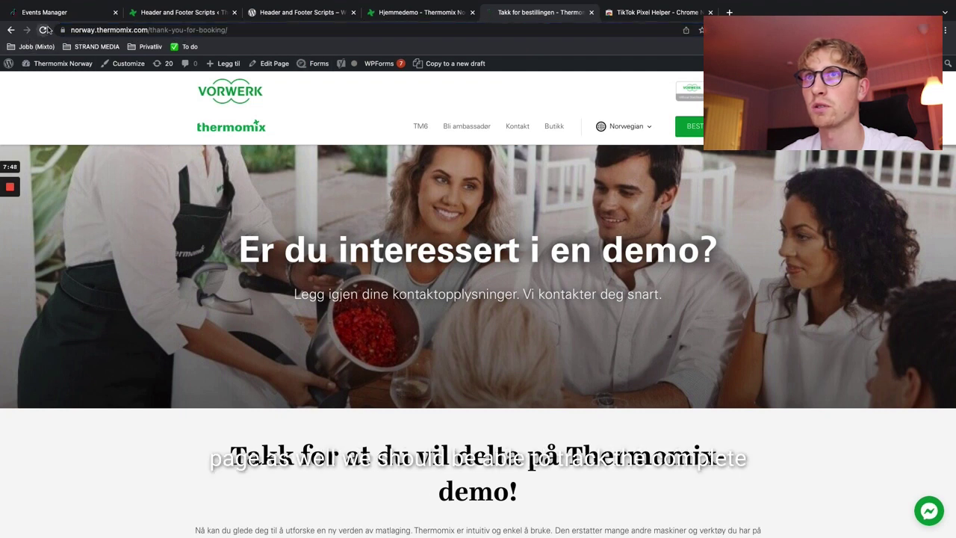